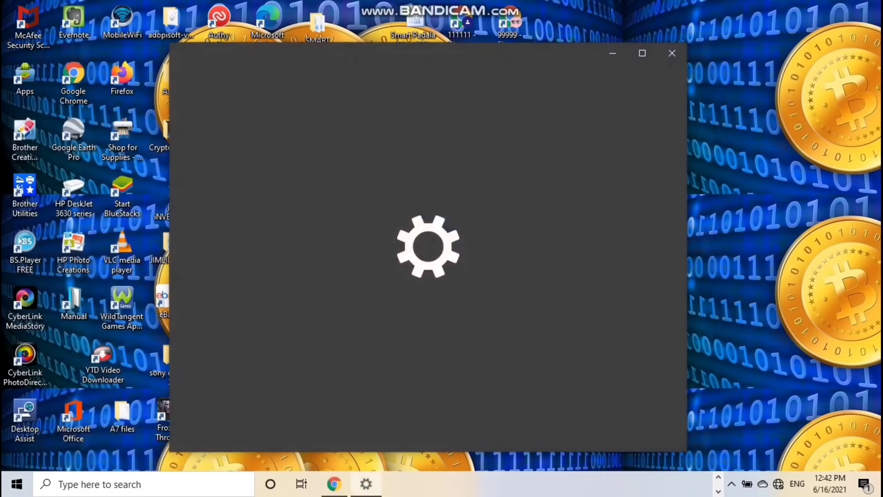
Step: Open the Ethernet connection's properties through Network and Sharing Center
scroll(511, 278, down, 3)
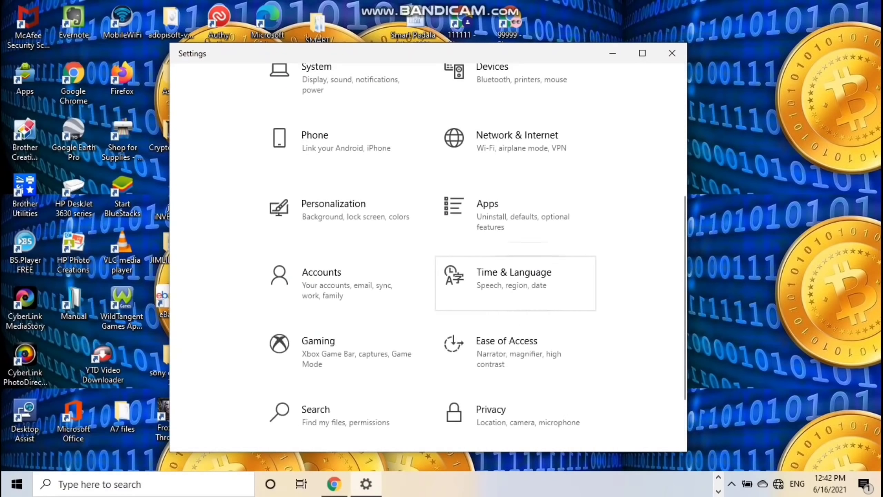
click(515, 139)
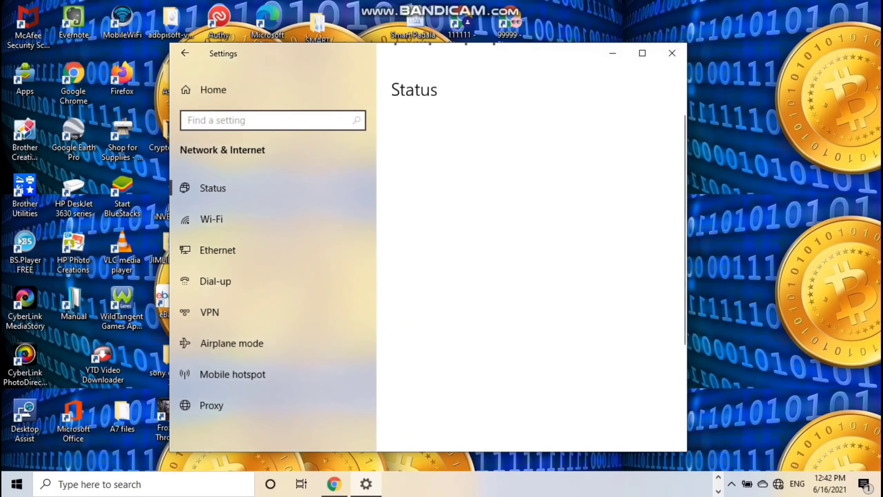
scroll(532, 243, down, 3)
scroll(522, 279, down, 5)
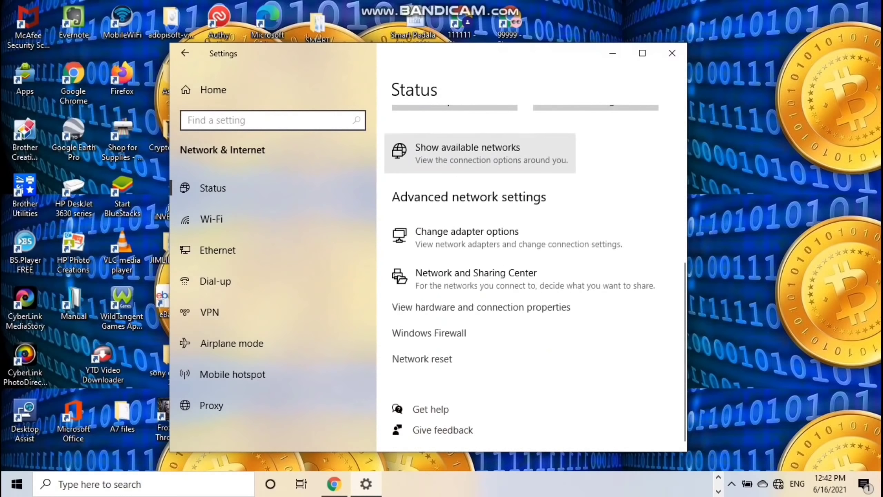
click(477, 278)
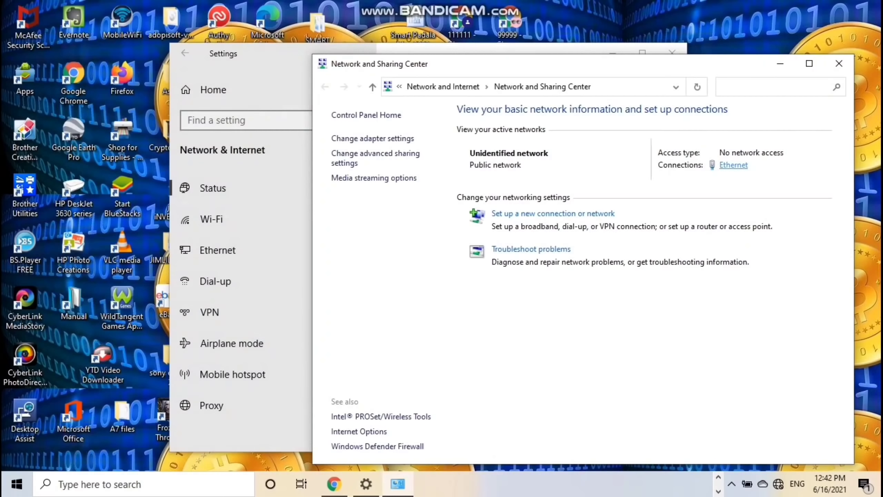
click(734, 165)
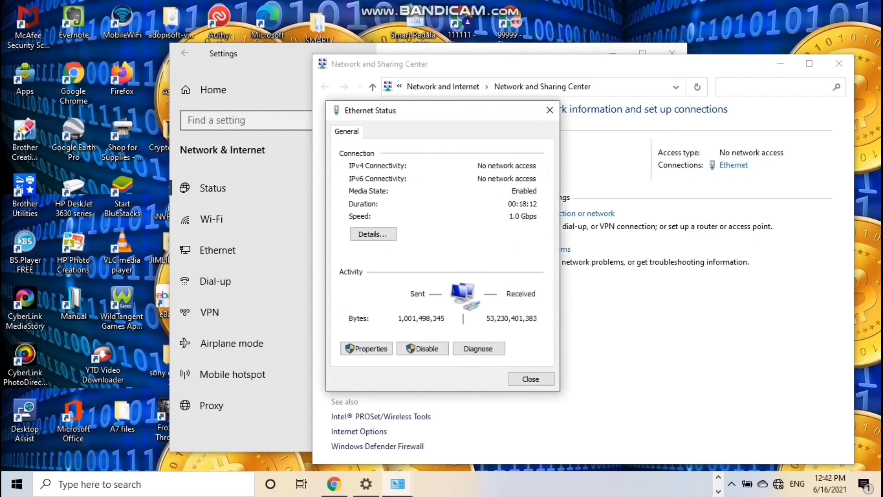
click(366, 348)
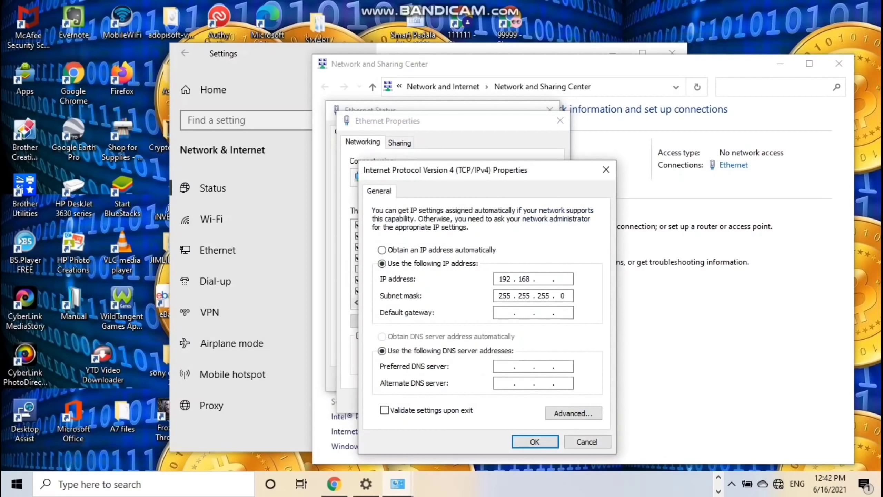
Step: Set IPv4 to 192.168.88.20, mask 255.255.255.0, confirm, and close all network windows
text(88 . 20)
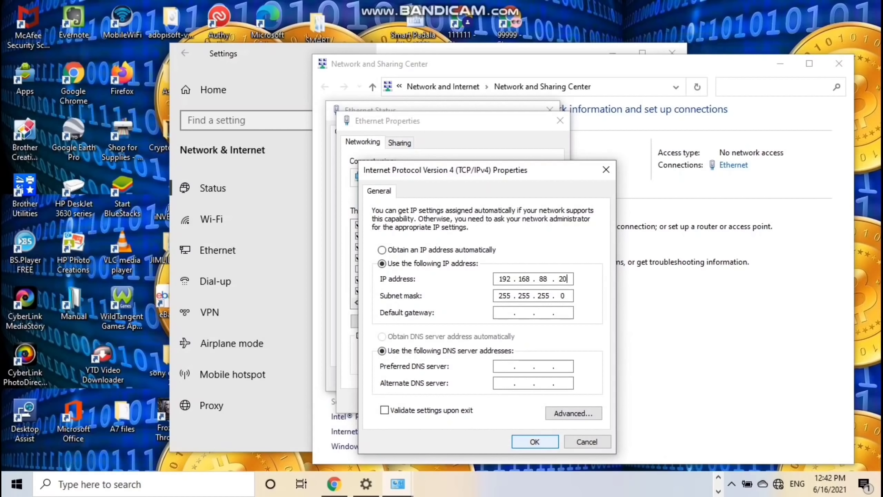
key(Return)
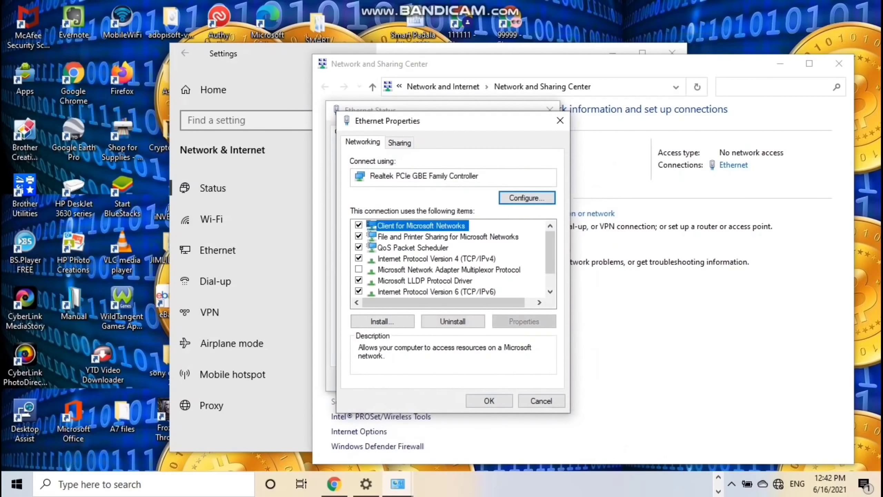
key(Return)
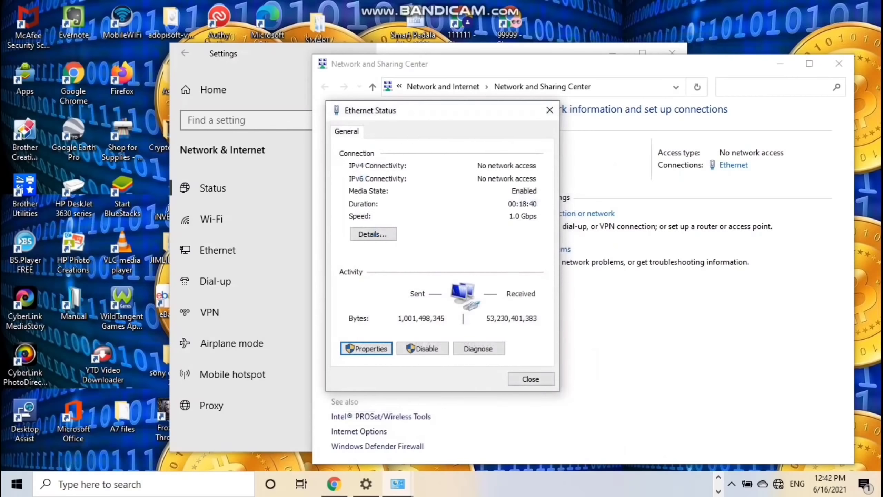
key(Escape)
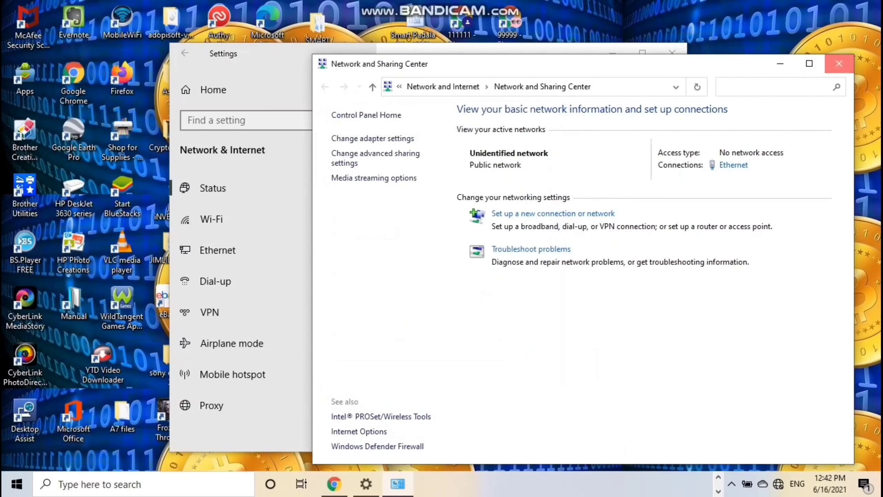
click(839, 64)
click(671, 53)
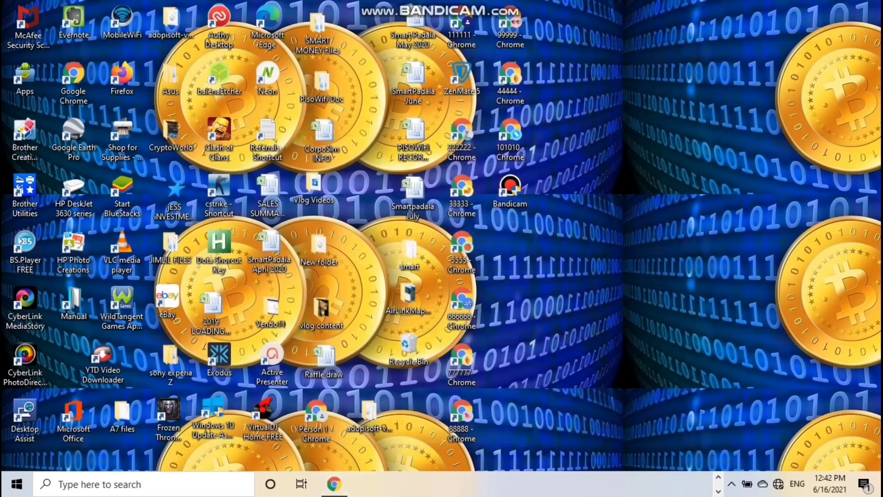
Step: Load 192.168.88.203 in Chrome and proceed past the certificate warning to the login page
click(334, 484)
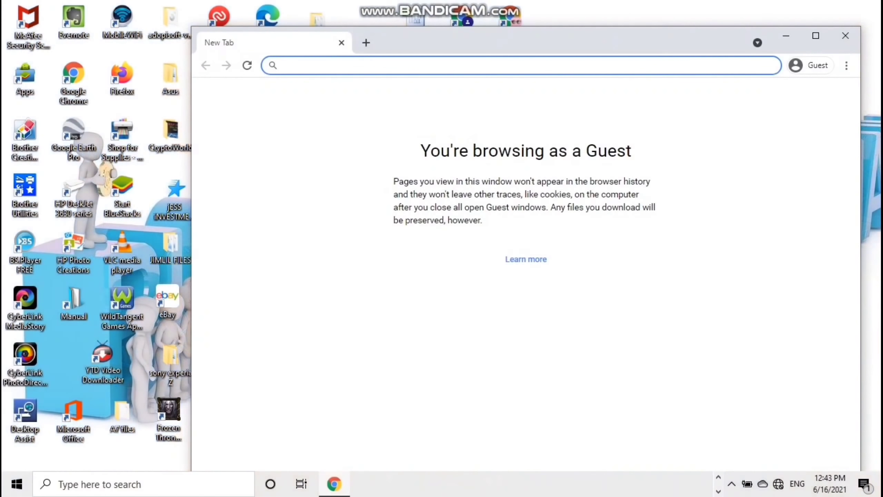
text(192)
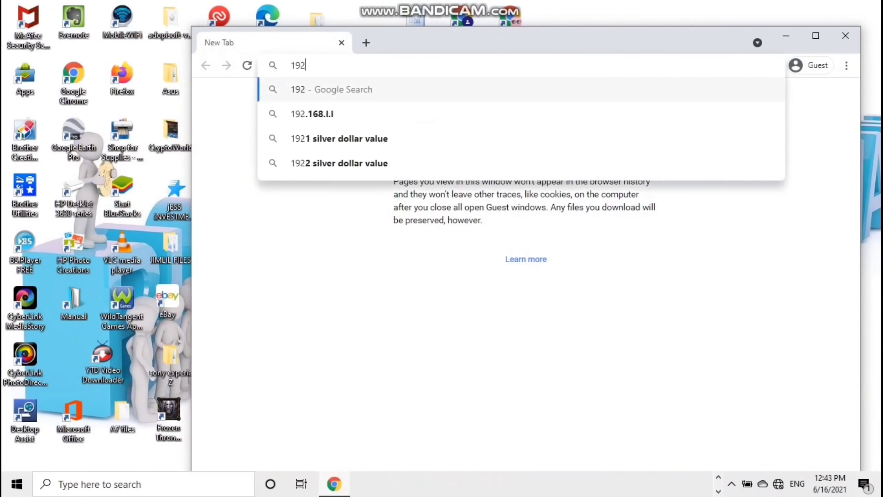
text(.16)
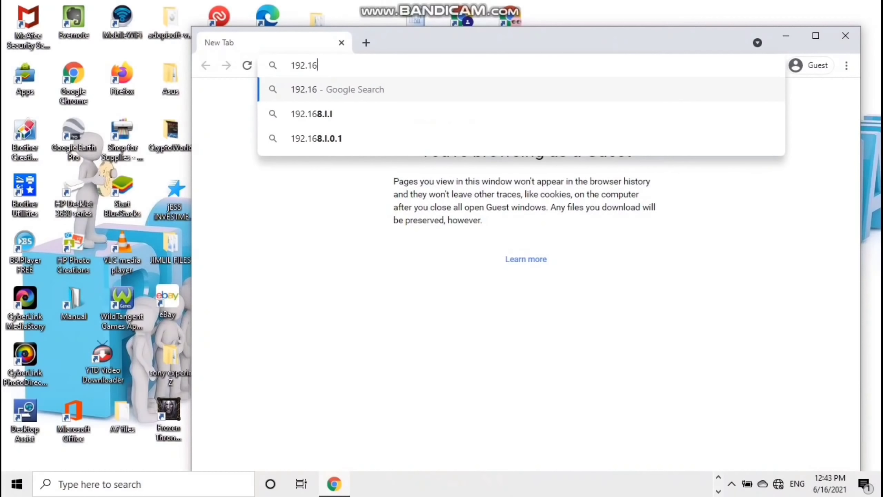
text(8.88)
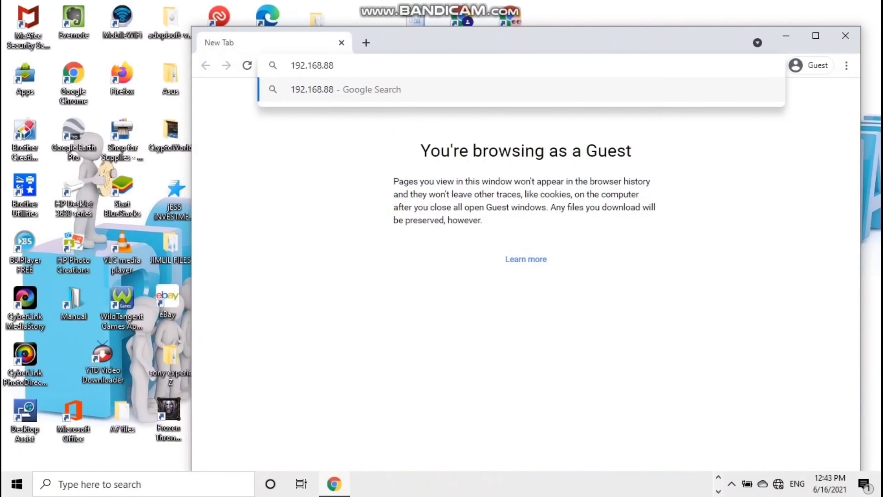
text(.203)
key(Return)
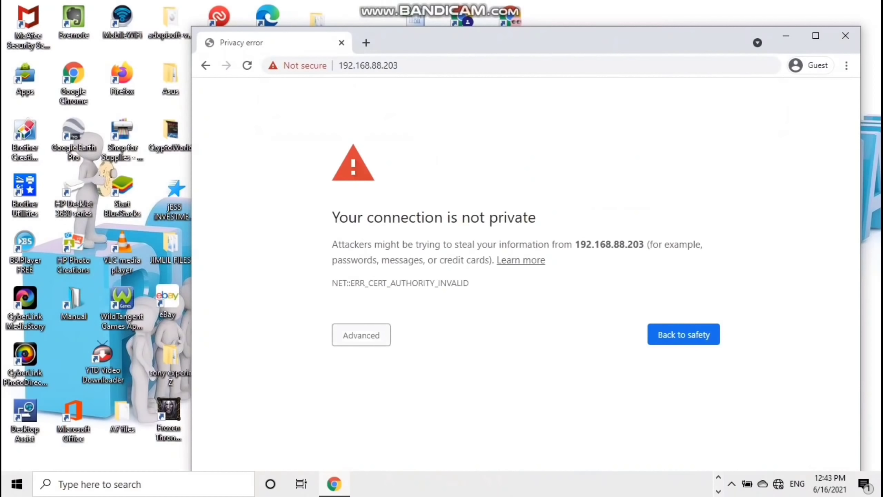
click(361, 335)
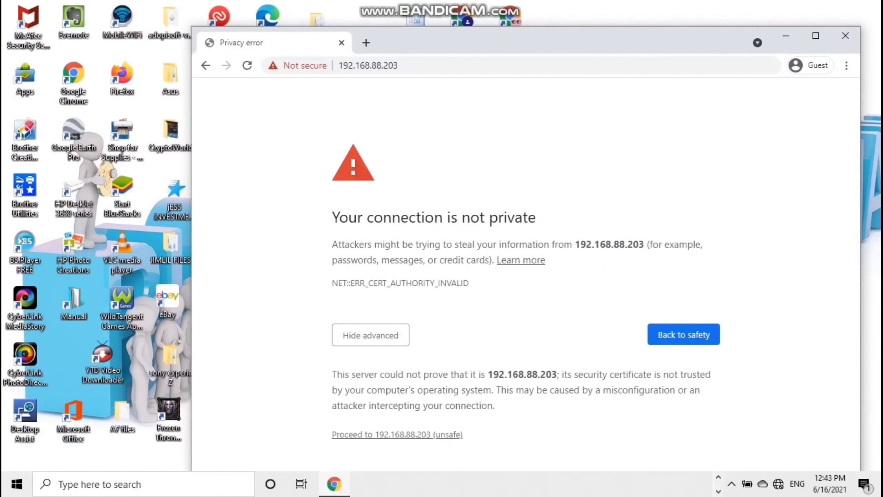
click(398, 434)
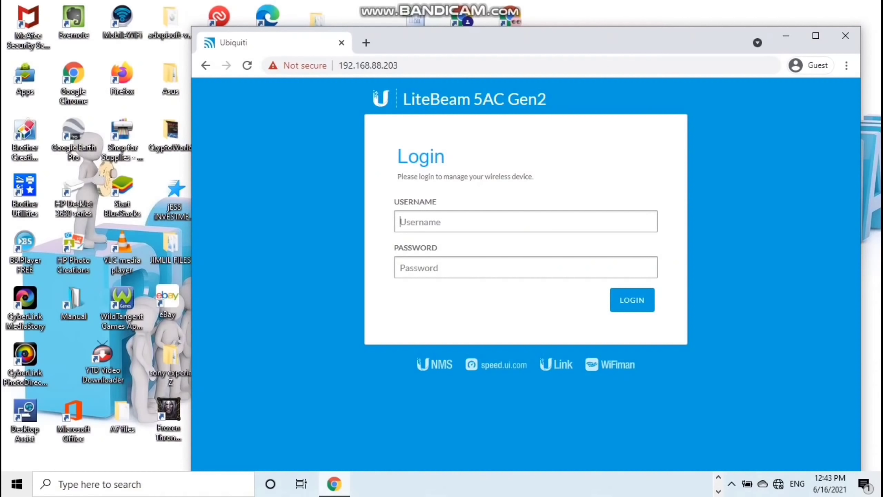
Step: Log in with username admin and the account password
text(admin)
key(Tab)
text(••••••)
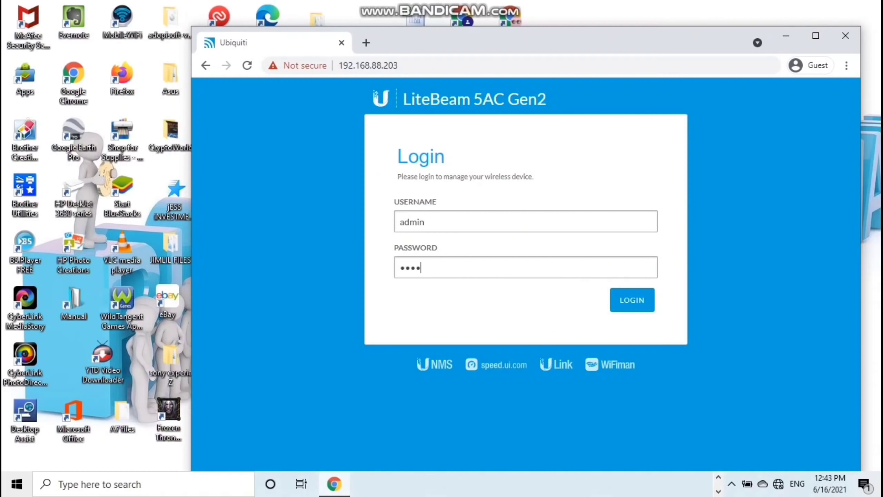
text(••••••••)
key(Return)
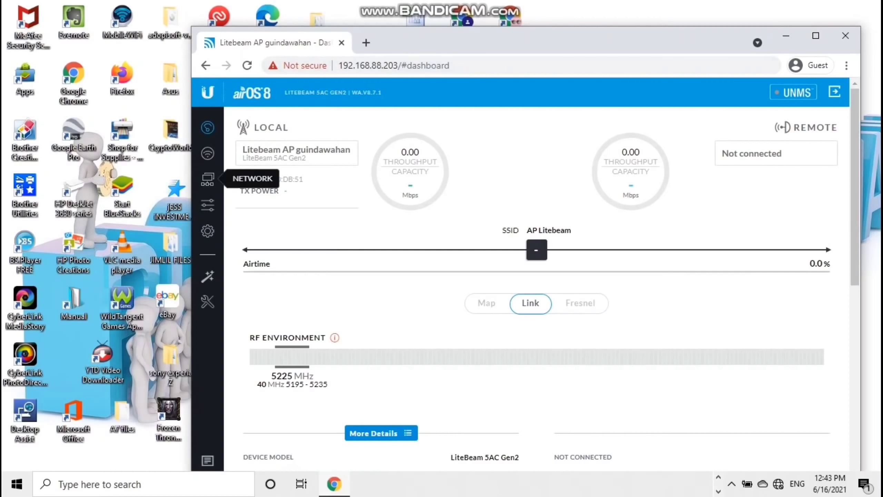
Step: Open the System settings page and maximize the Chrome window
click(208, 231)
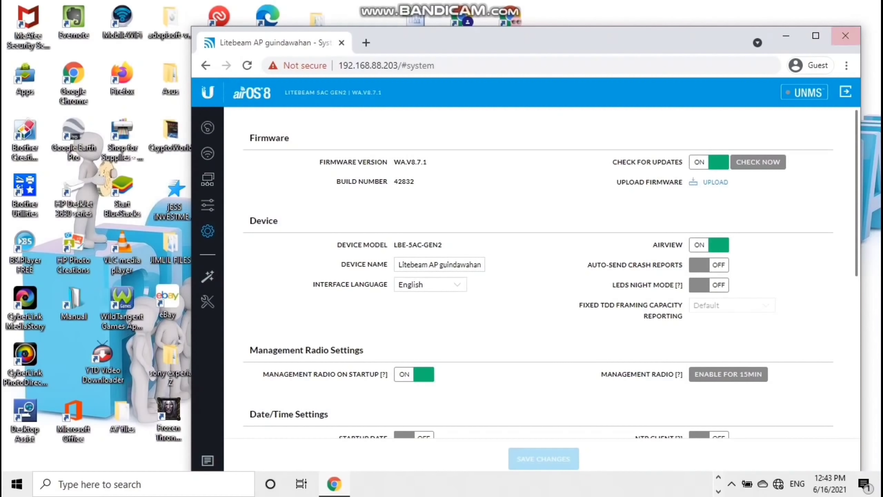
click(816, 35)
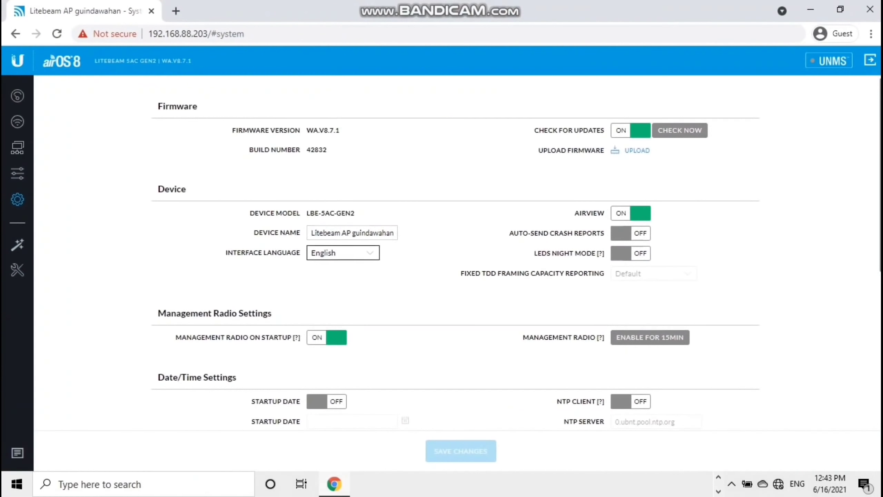
scroll(457, 252, down, 4)
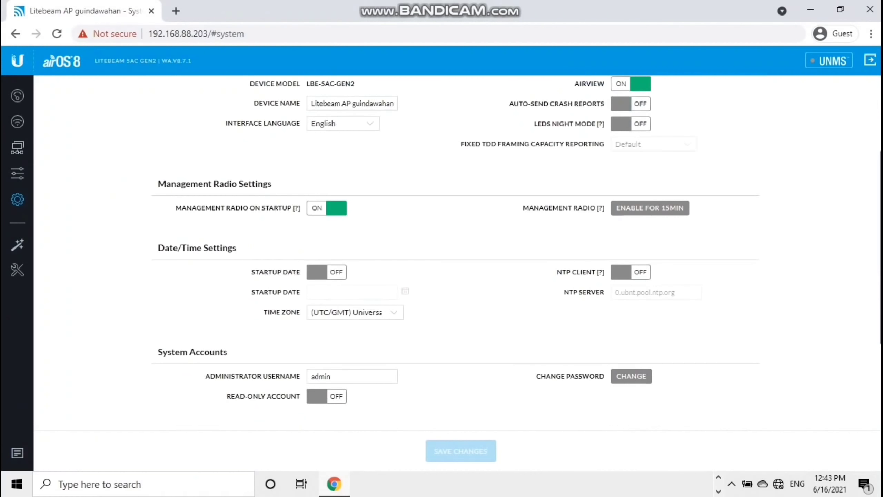
scroll(457, 251, up, 4)
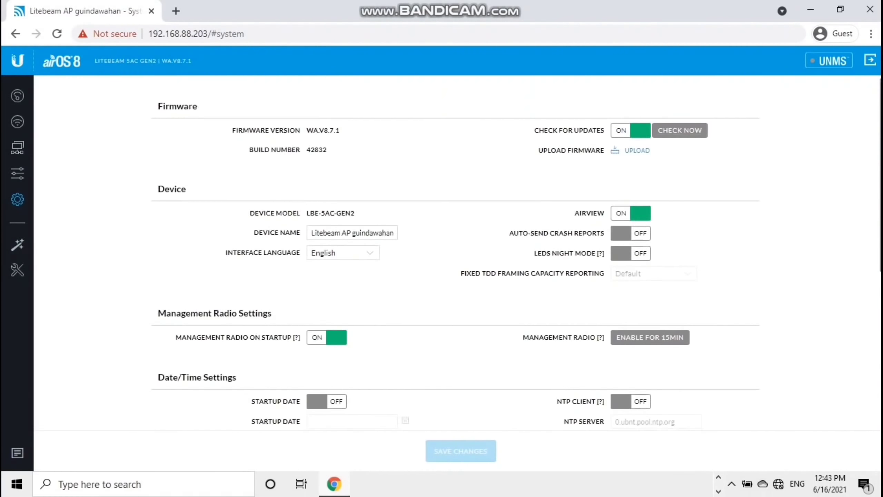
scroll(458, 252, down, 4)
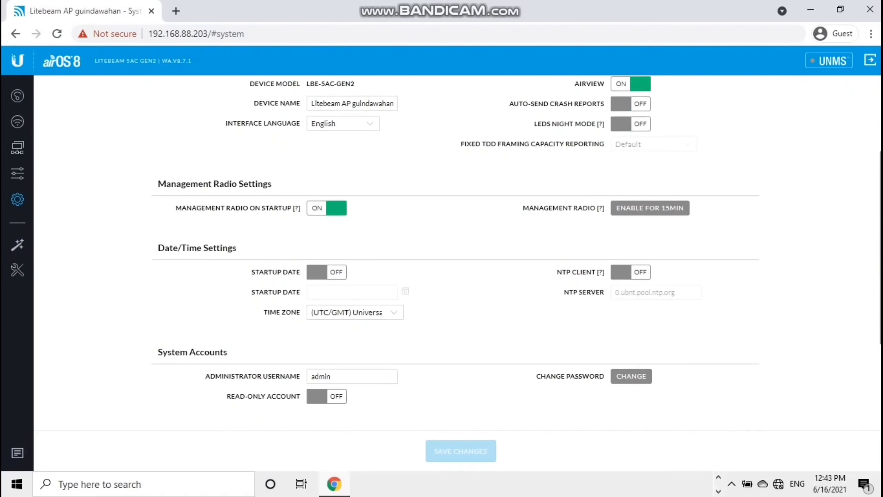
Step: Browse the Services, Tools, Network, Wireless and Dashboard pages, ending on Wireless
click(17, 173)
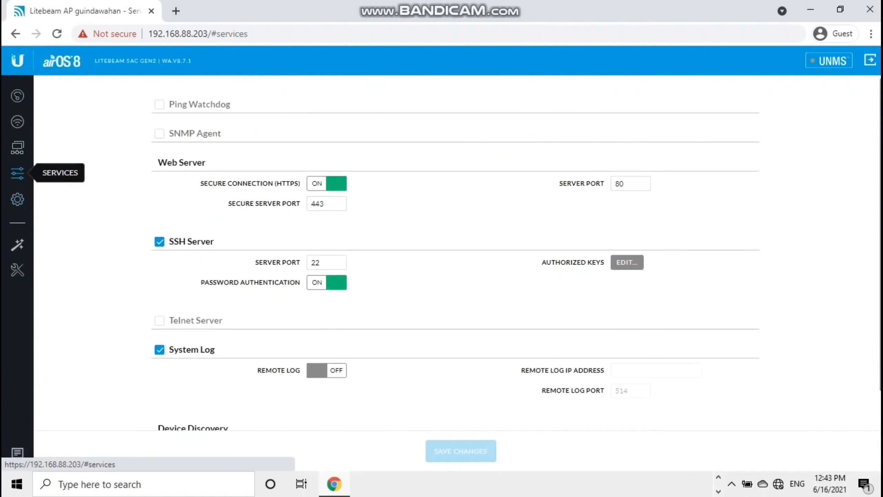
click(17, 270)
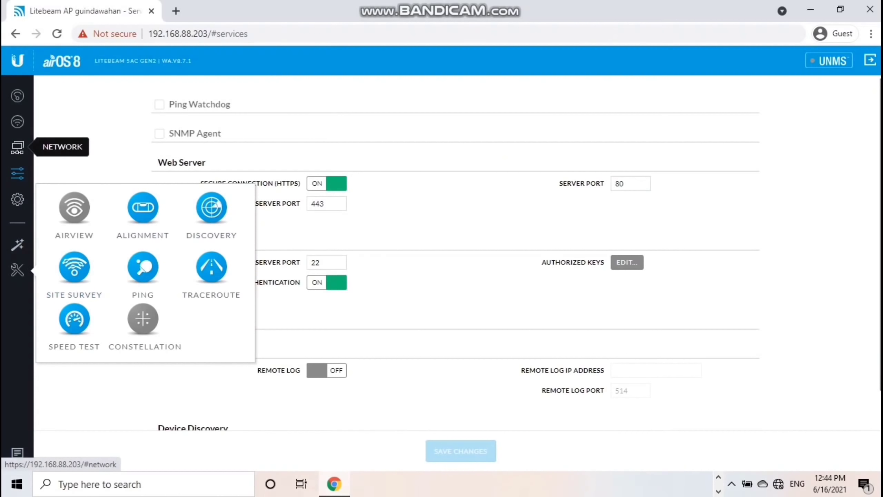
click(16, 148)
click(17, 121)
click(16, 96)
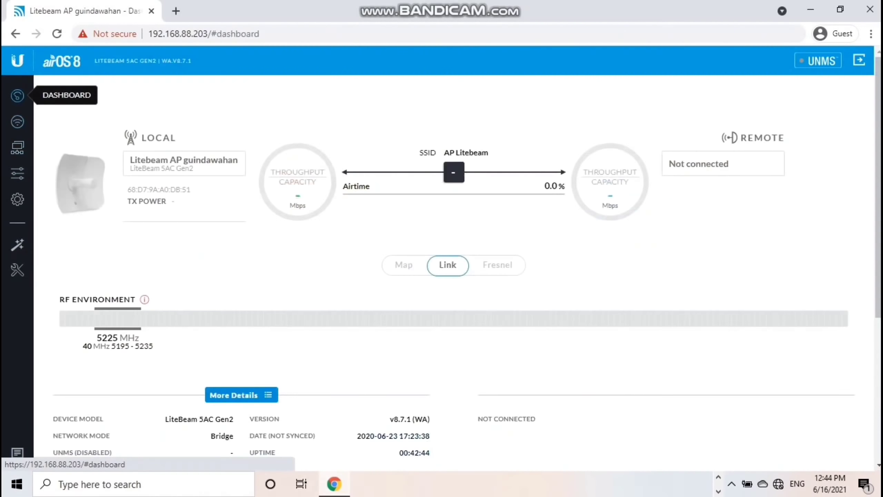
click(17, 122)
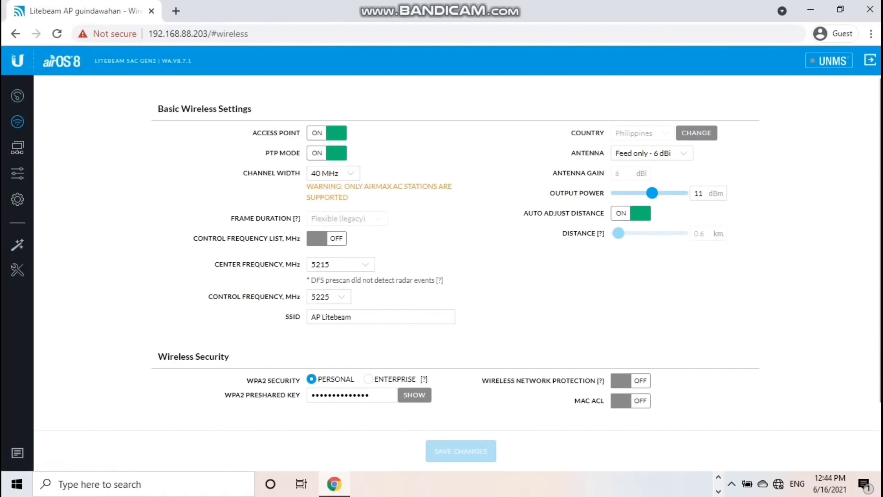
Step: Set Output Power to 24 dBm, save the wireless changes, and return to Dashboard
scroll(442, 253, down, 1)
scroll(442, 252, up, 1)
drag(652, 193, 683, 193)
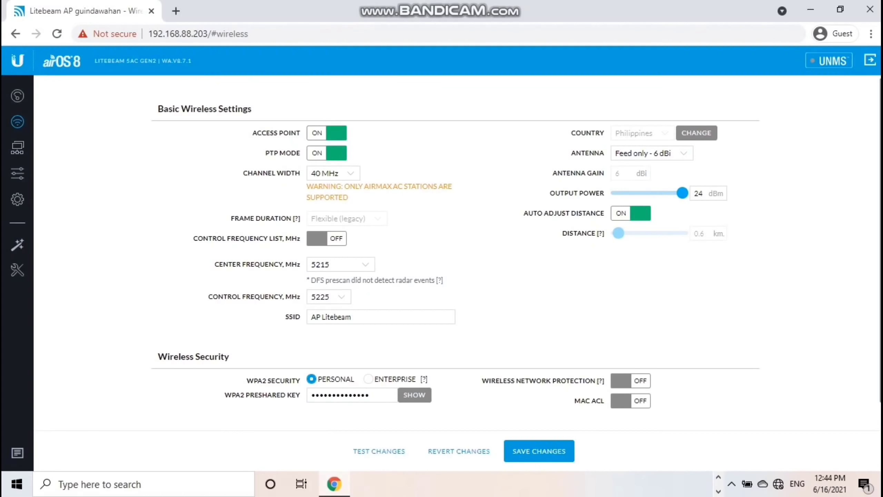
scroll(452, 250, down, 1)
scroll(452, 250, up, 1)
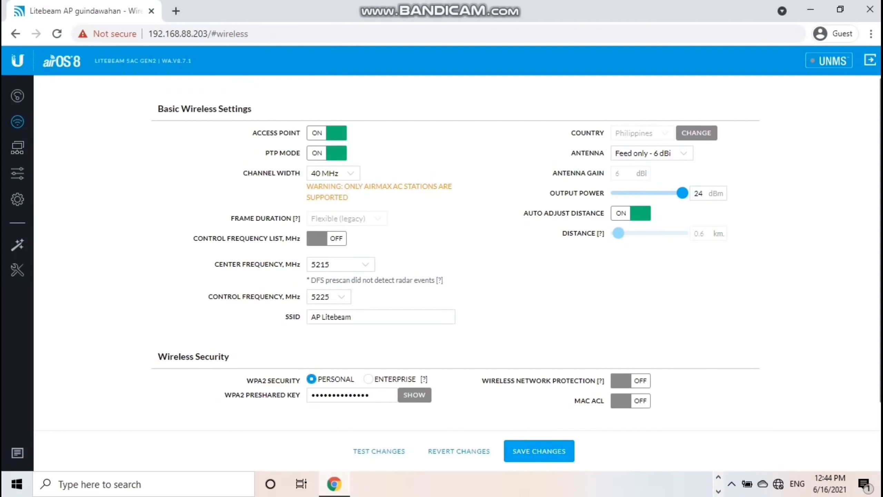
key(Return)
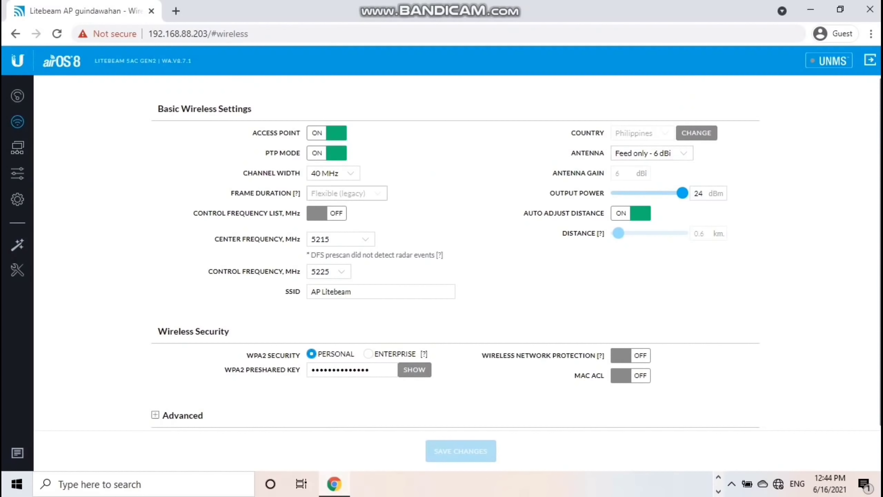
click(18, 96)
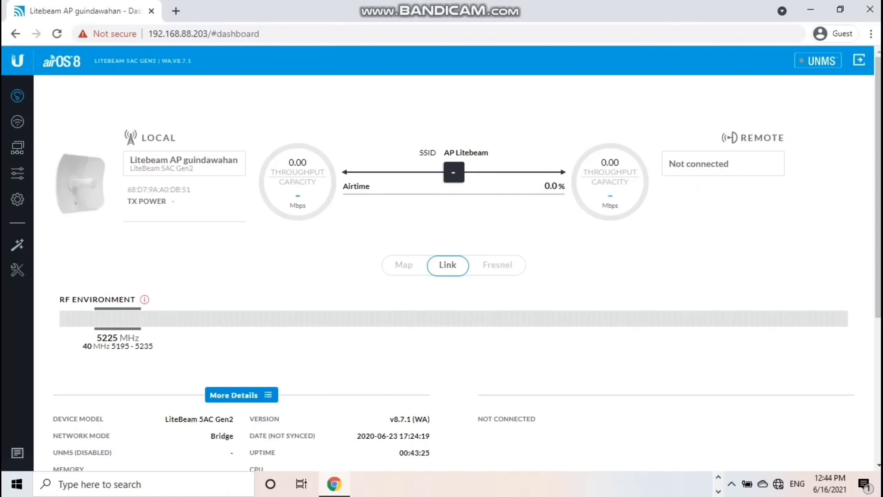
Step: Select and copy the MAC address 68:D7:9A:A0:DB:51 from the dashboard
drag(190, 190, 126, 189)
right_click(141, 189)
click(157, 200)
drag(190, 189, 127, 190)
right_click(139, 191)
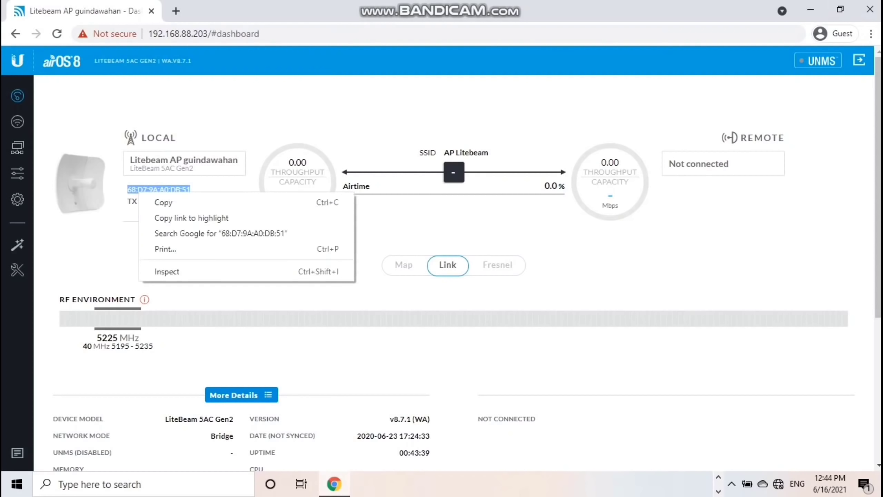
click(157, 201)
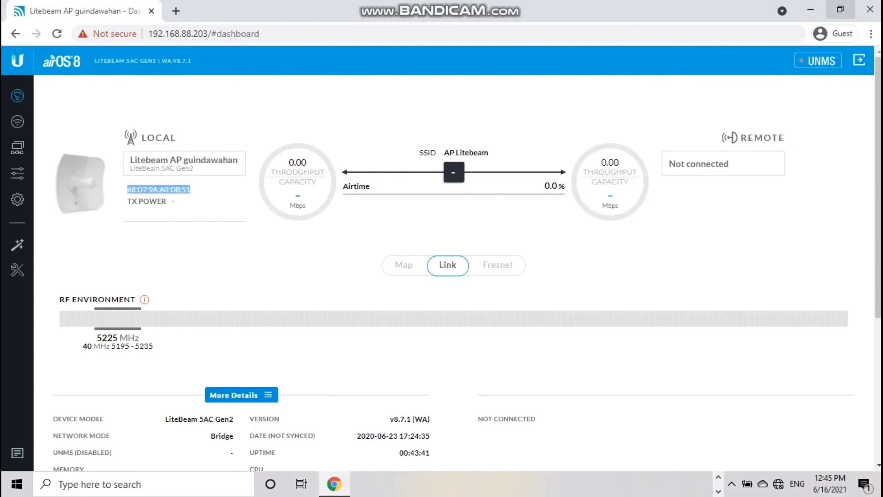
Step: Restore down and minimize Chrome to reveal the desktop
click(840, 9)
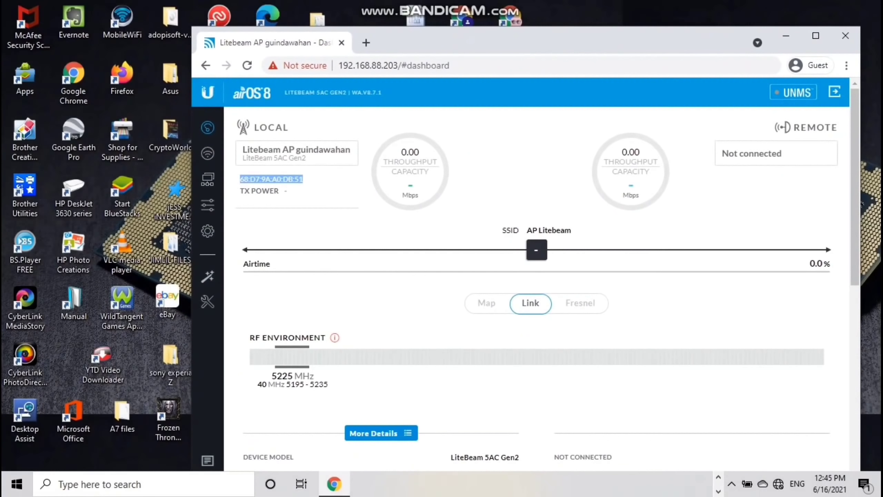
click(786, 36)
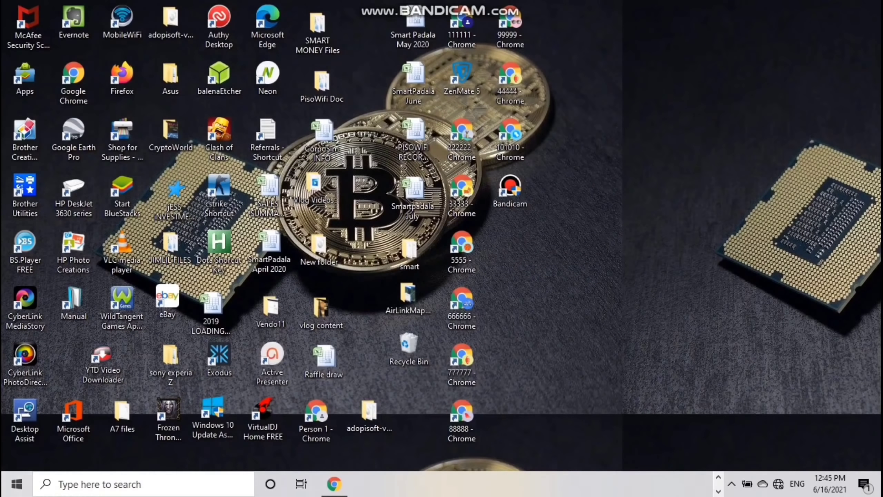
click(17, 484)
key(Escape)
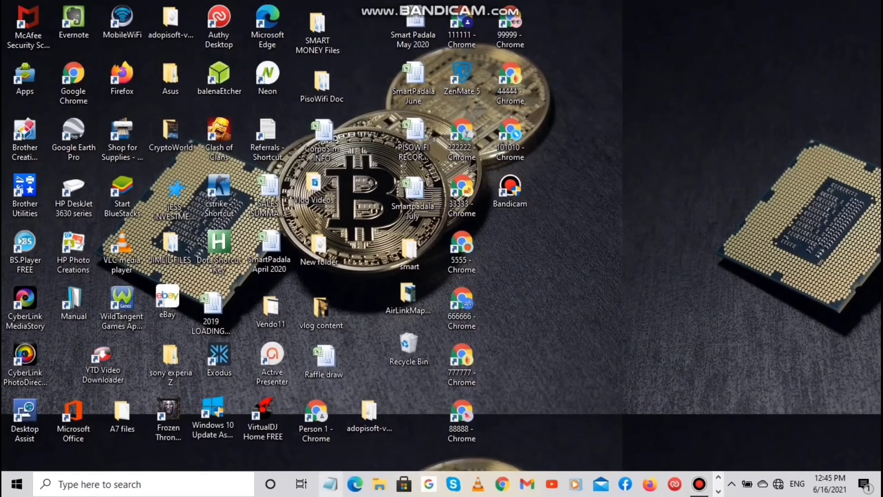
click(330, 484)
right_click(535, 158)
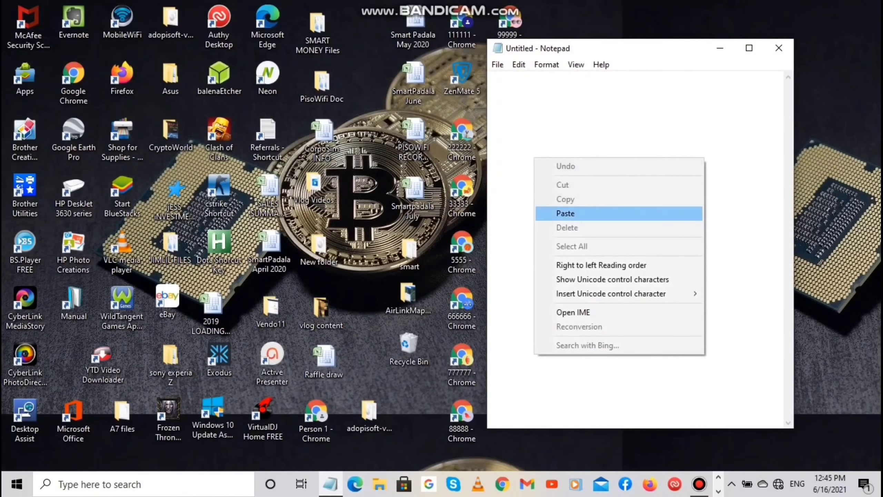
click(565, 214)
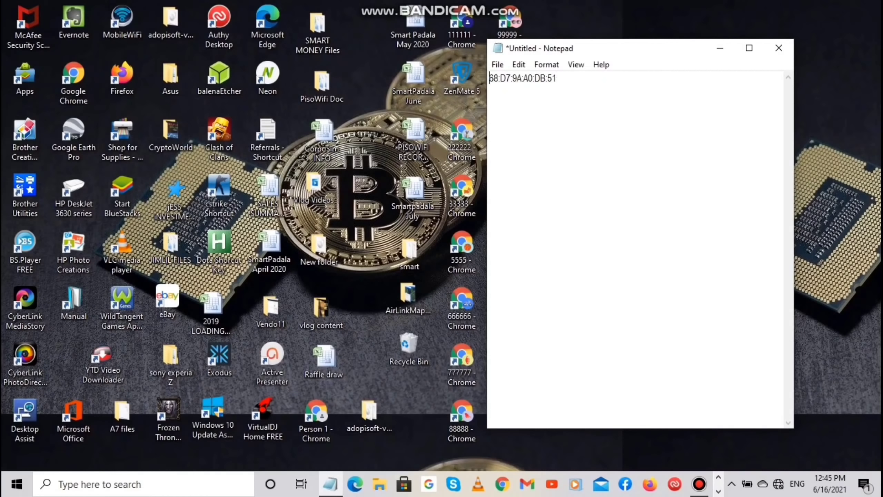
click(720, 48)
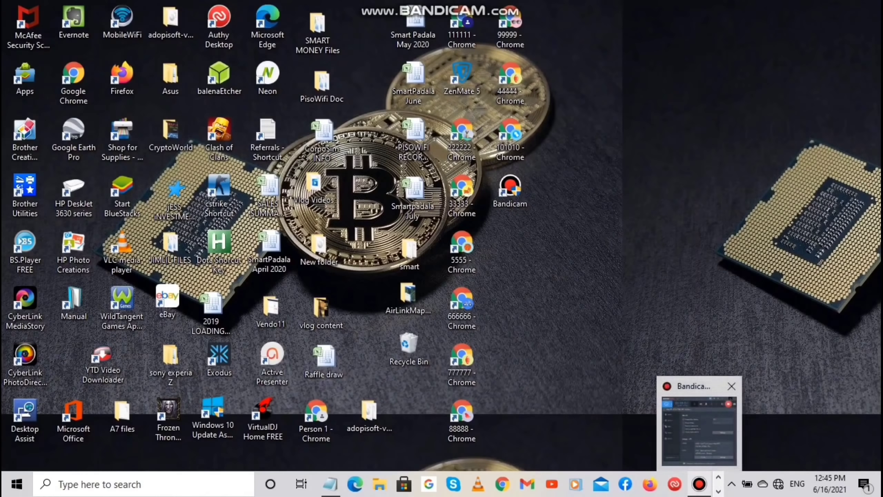
Step: Launch Windows Settings from the Start menu
click(699, 484)
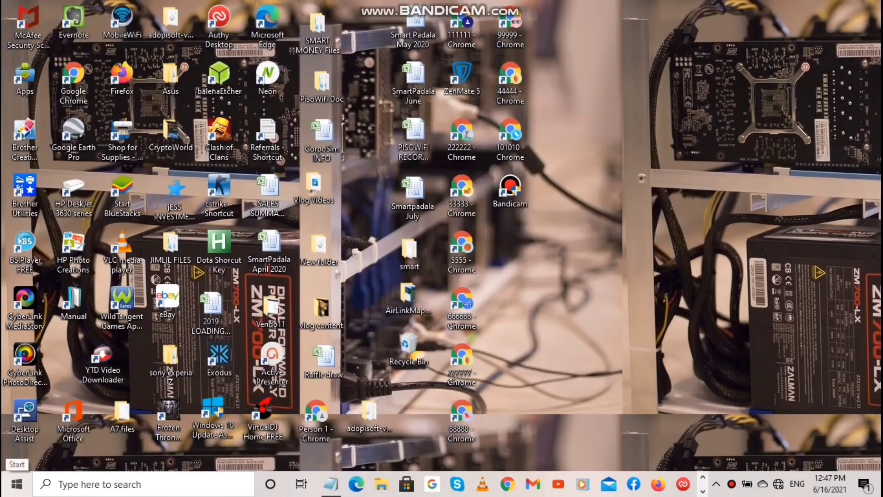
click(17, 483)
click(17, 425)
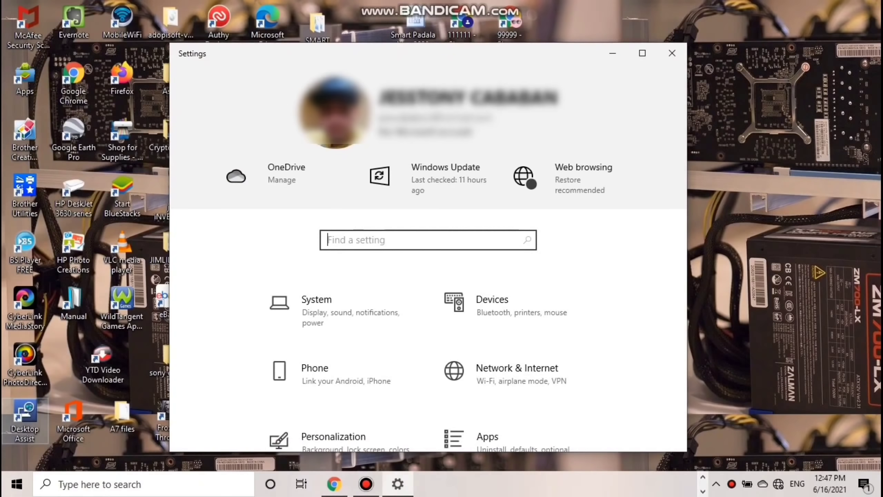
Step: Go from Network & Internet to Network and Sharing Center and open the Ethernet status
scroll(515, 278, down, 5)
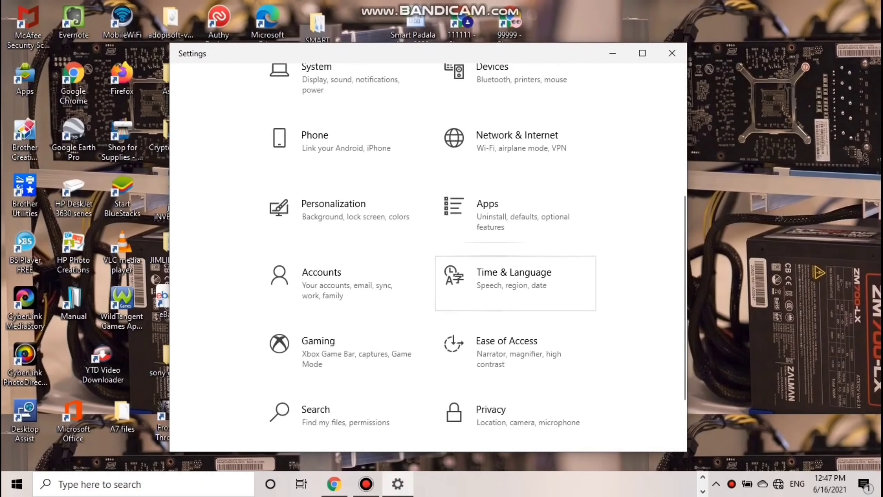
scroll(514, 216, up, 3)
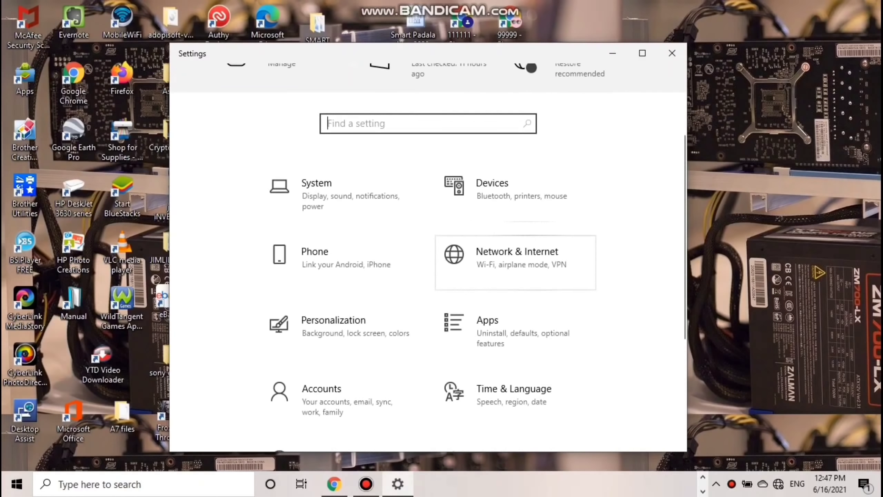
scroll(515, 289, down, 3)
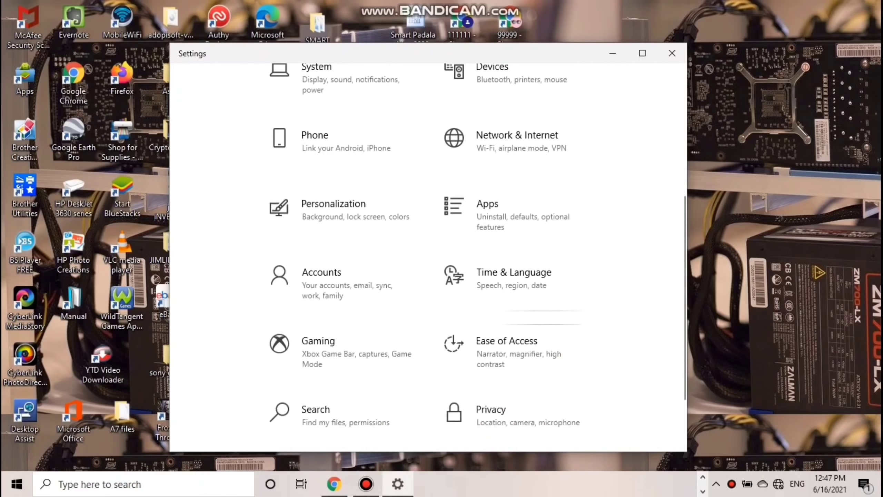
scroll(515, 289, up, 3)
click(515, 264)
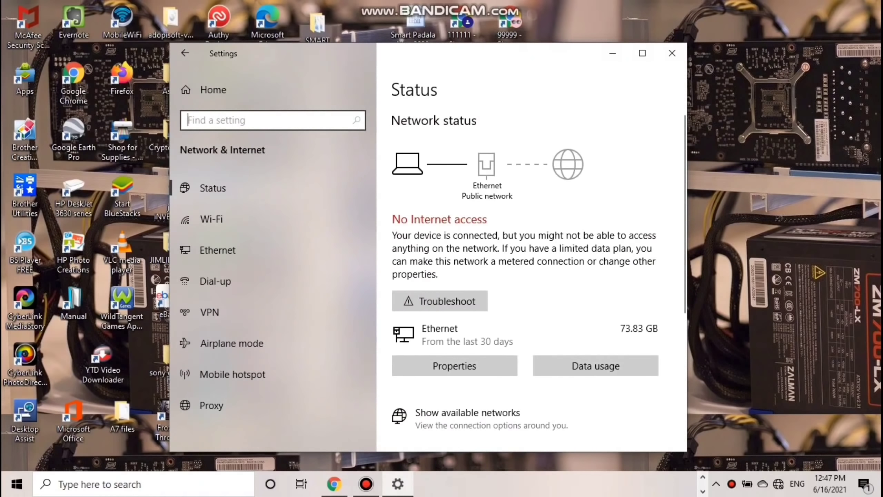
scroll(454, 366, down, 5)
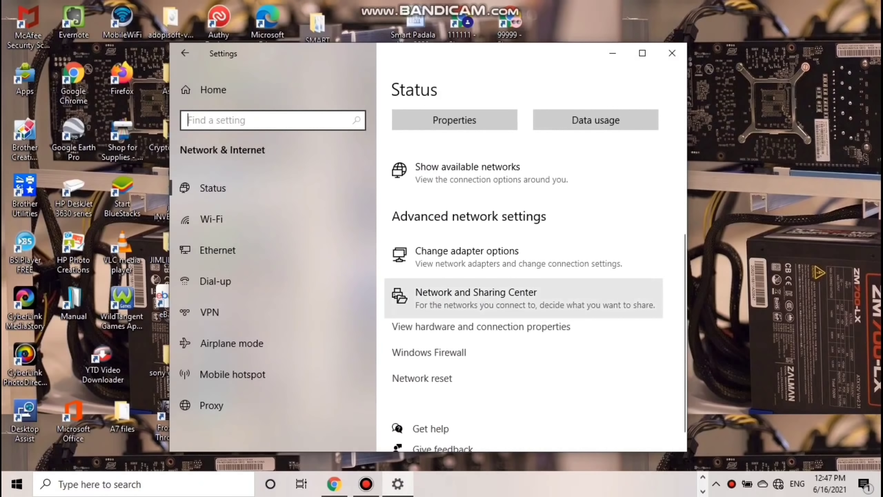
click(475, 298)
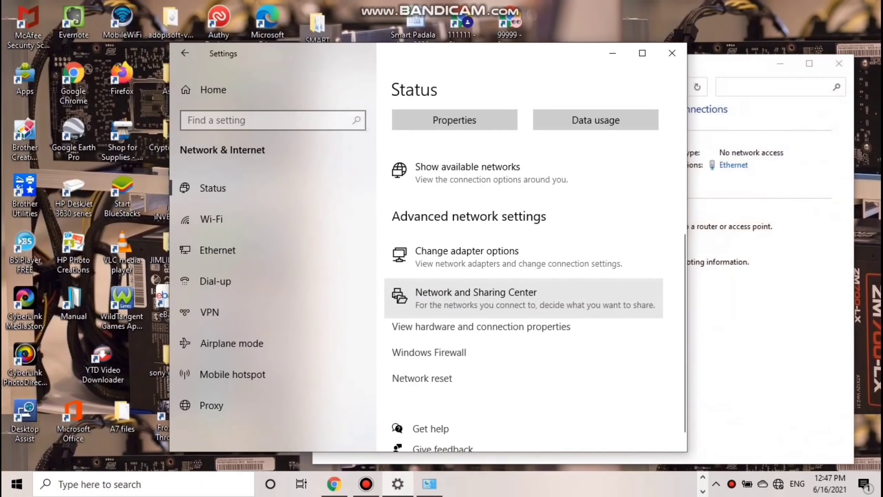
click(734, 164)
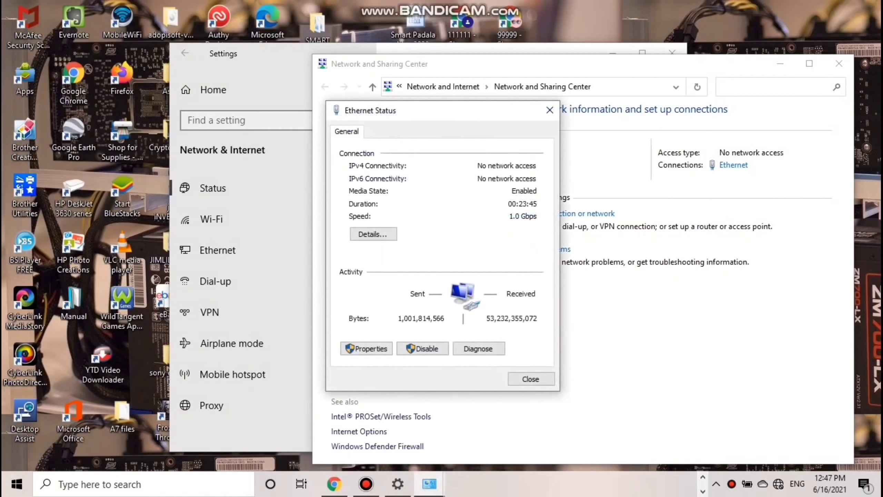
Step: Change the Ethernet IPv4 address to 192.168.1.10 and close the status and Sharing Center windows
click(366, 348)
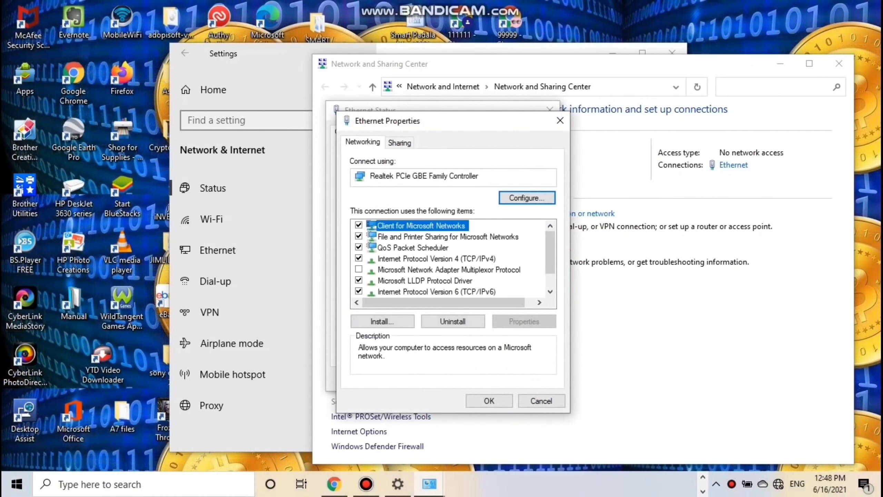
double_click(437, 258)
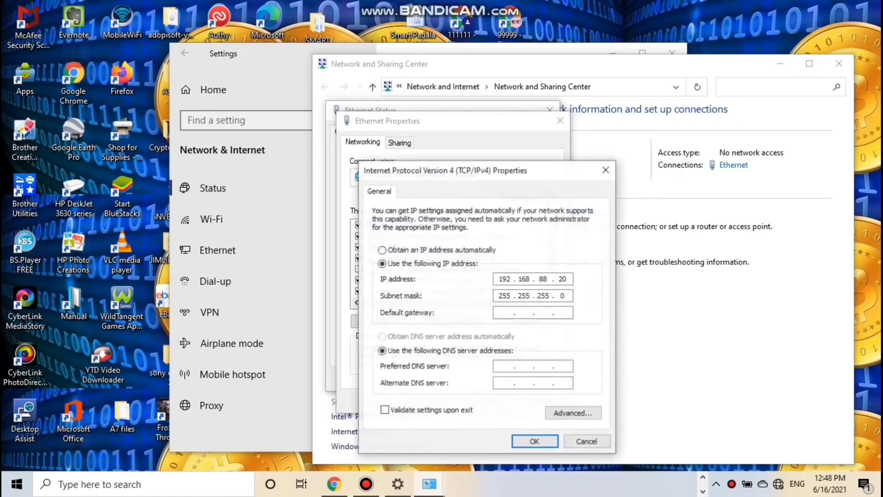
key(BackSpace)
key(BackSpace)
key(BackSpace)
key(BackSpace)
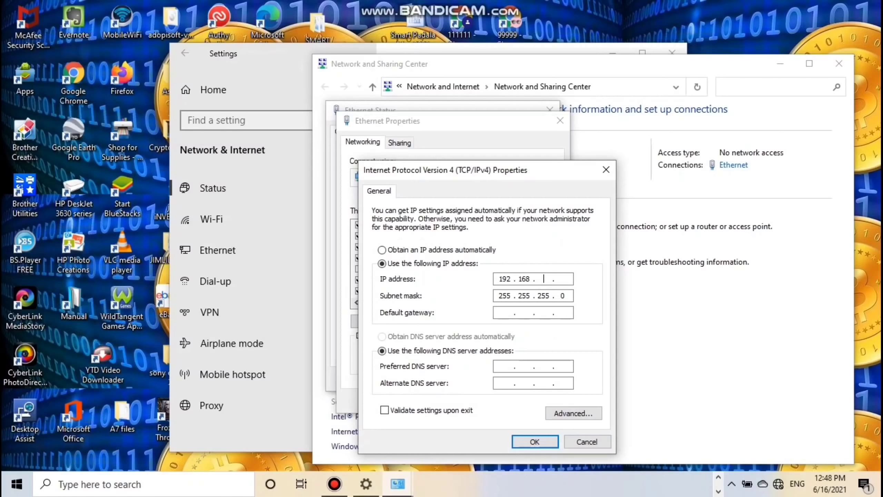
text(1 . 10)
key(Return)
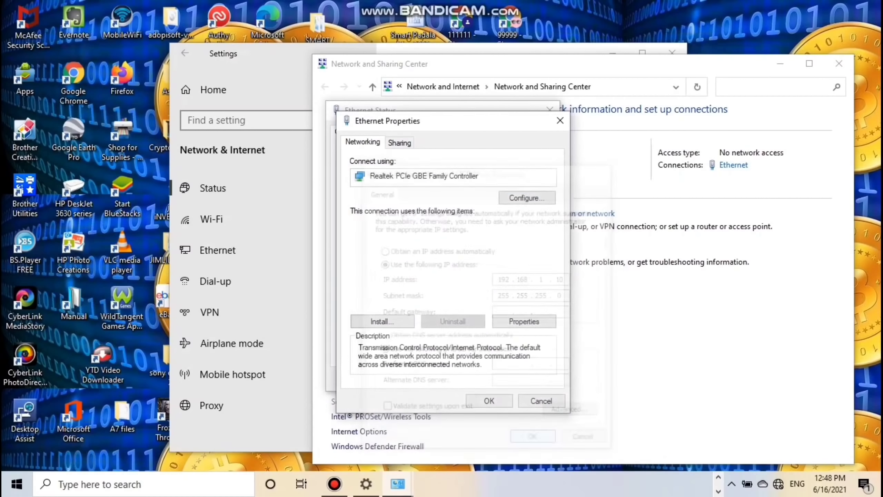
key(Return)
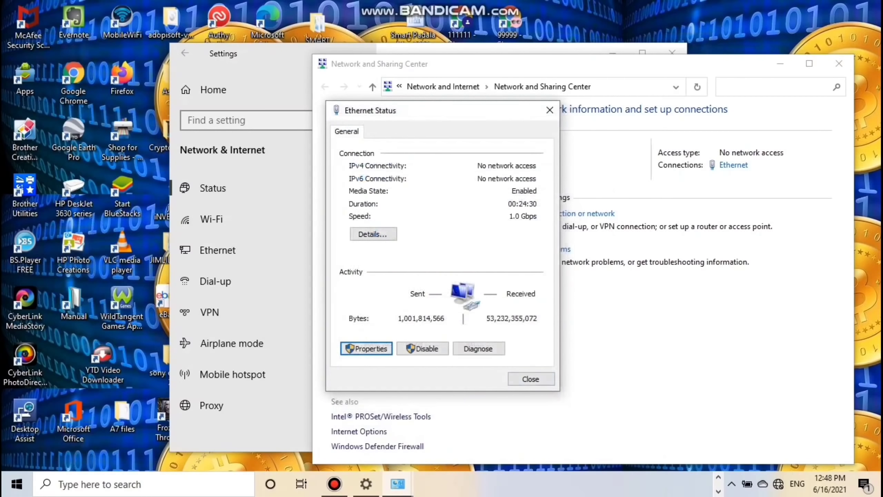
key(Escape)
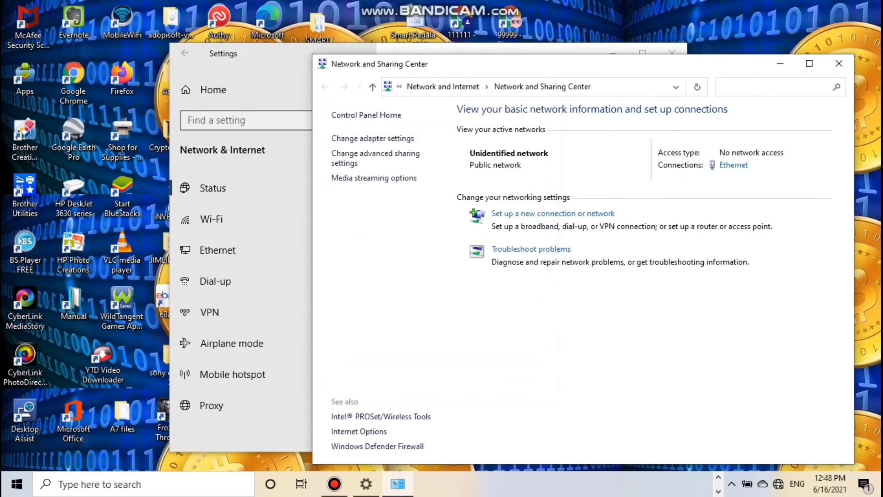
click(839, 64)
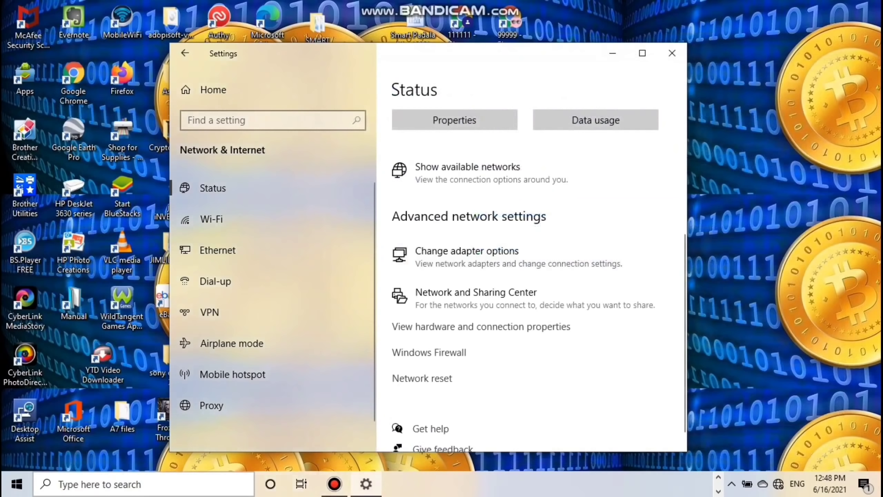
Step: Minimize Settings, launch Chrome, and load 192.168.1.20
click(613, 53)
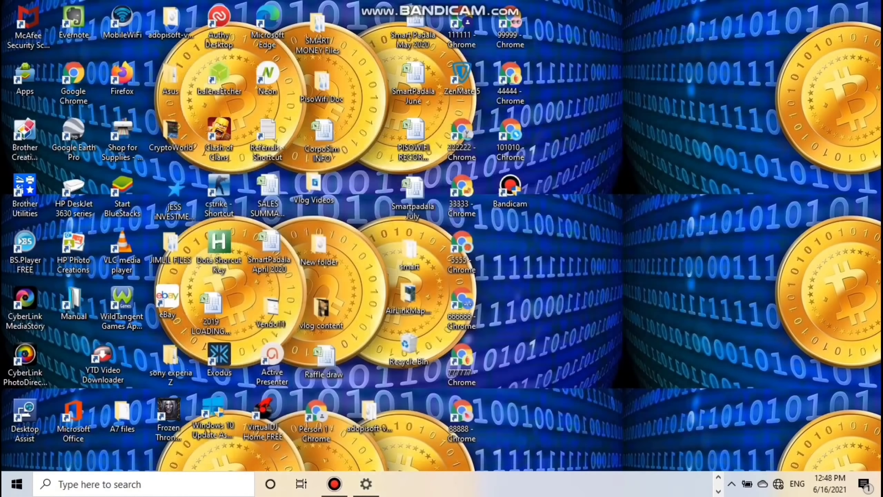
double_click(461, 421)
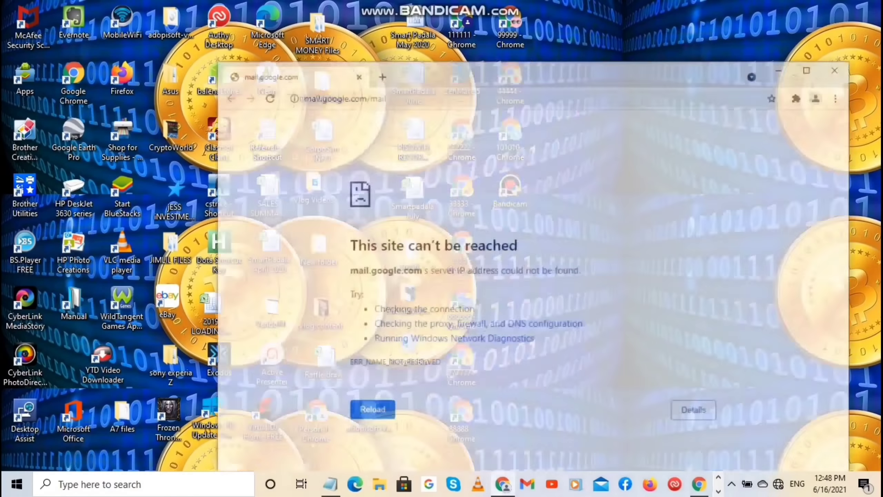
key(ctrl+l)
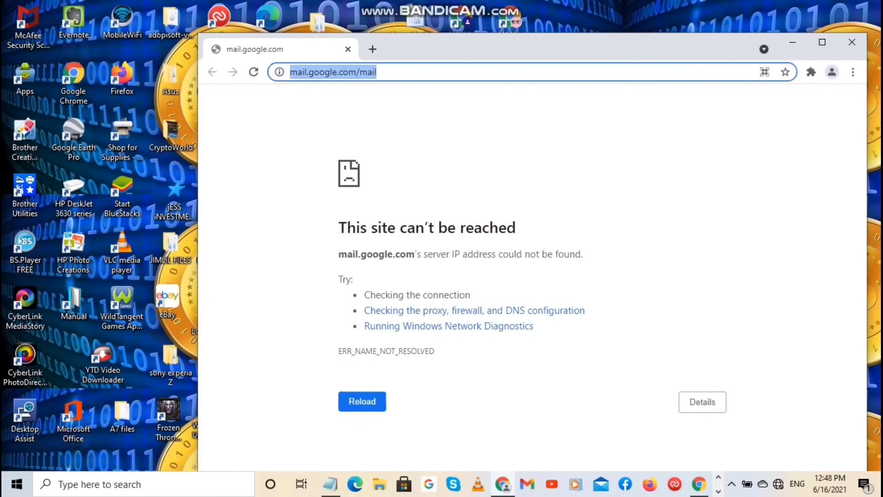
key(BackSpace)
text(192.)
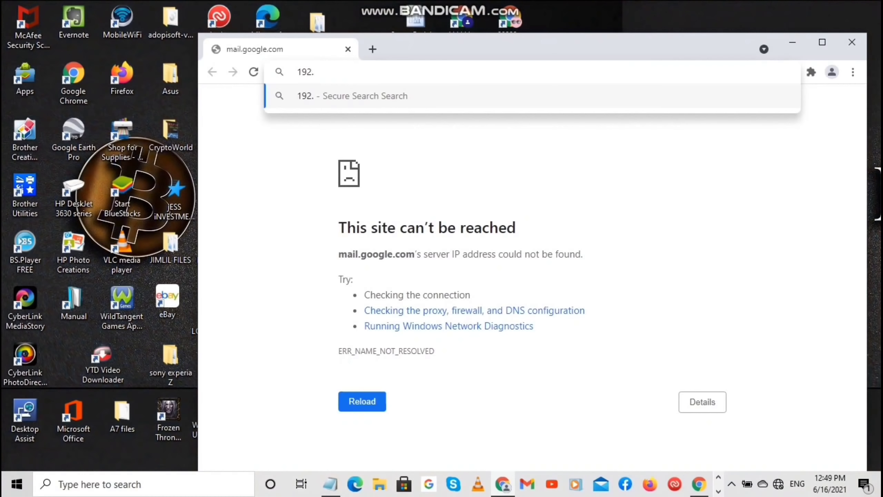
text(168.1.20)
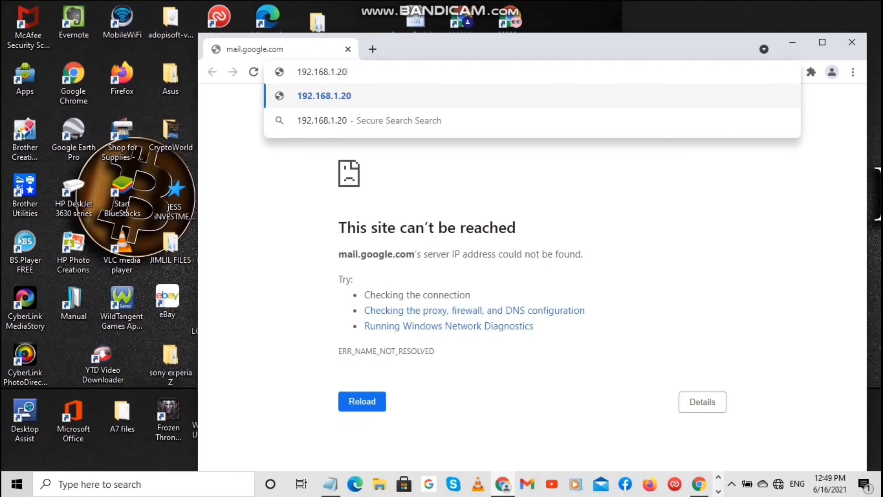
key(Return)
Step: Maximize Chrome and proceed past the certificate warning to the device setup page
click(822, 42)
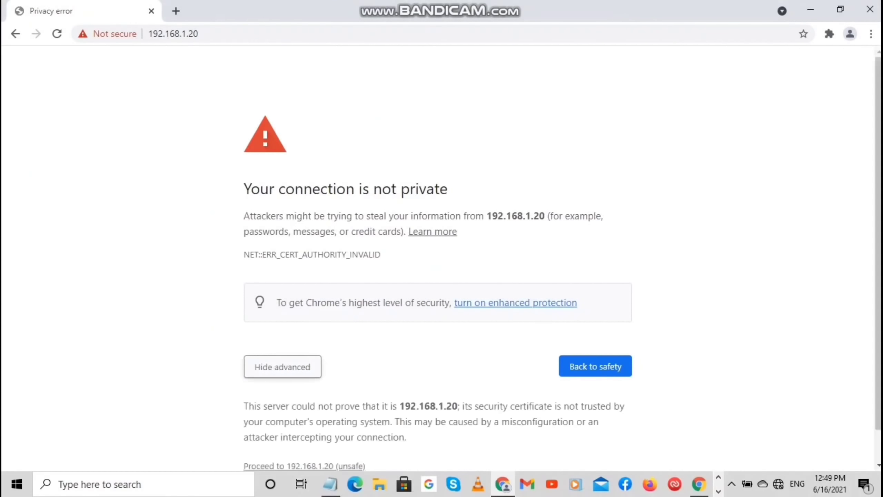
click(278, 366)
scroll(442, 258, down, 1)
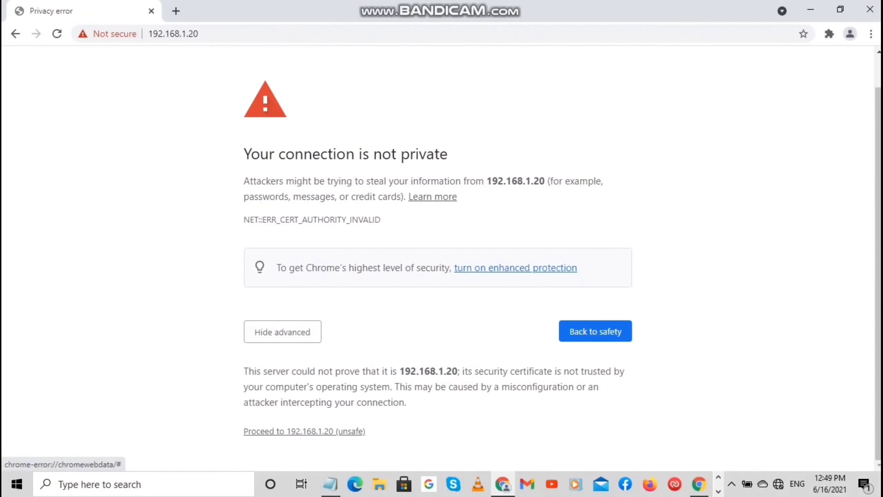
click(305, 431)
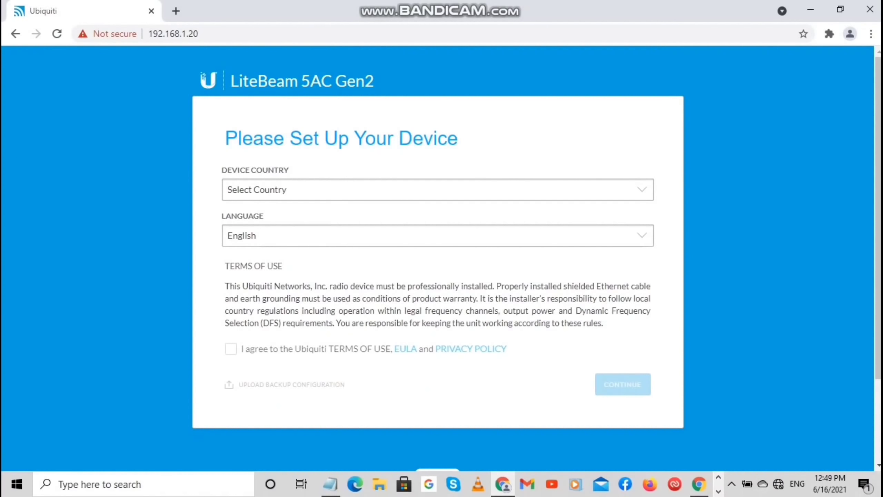
Step: Set the device country to Philippines and agree to the terms of use
click(435, 190)
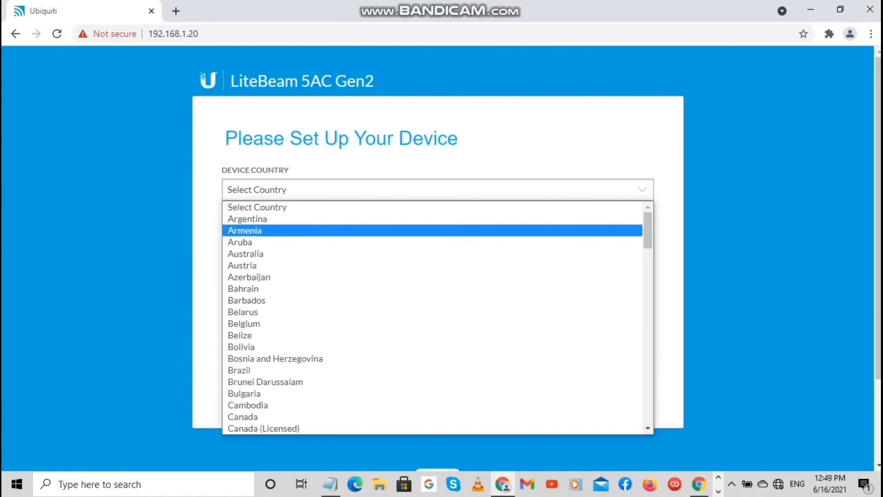
scroll(434, 324, down, 5)
drag(648, 271, 648, 363)
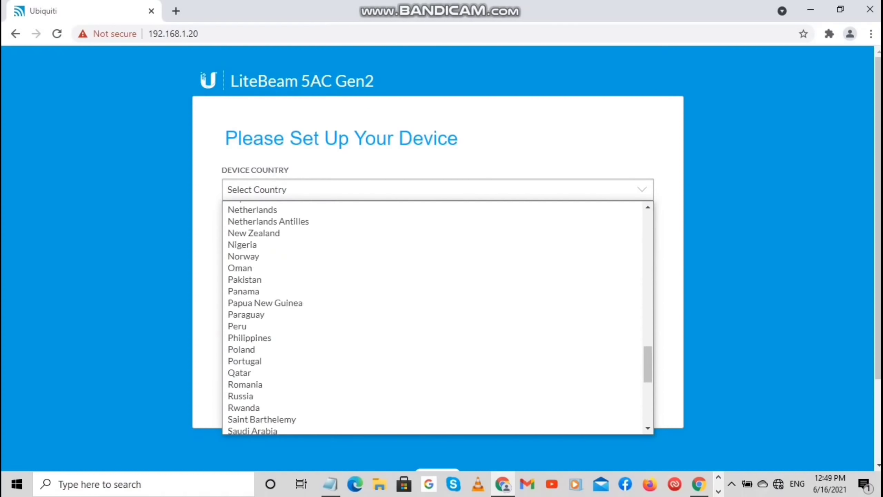
scroll(434, 327, up, 7)
scroll(434, 361, down, 7)
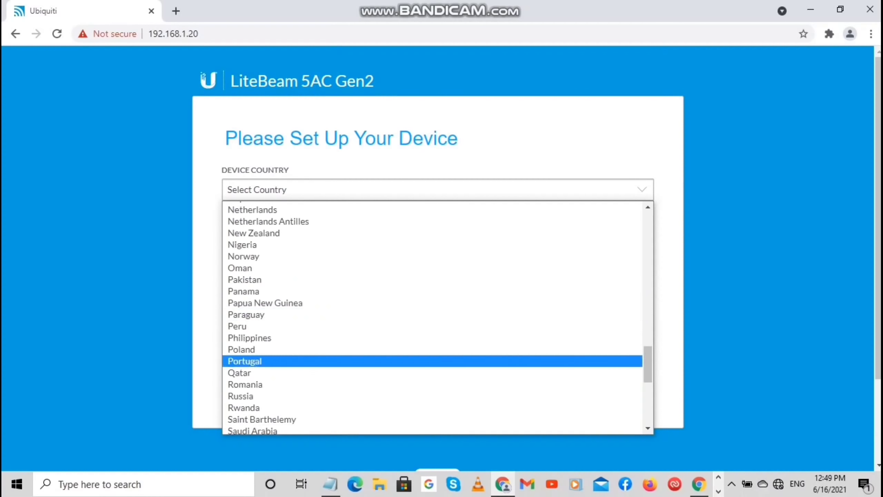
click(434, 337)
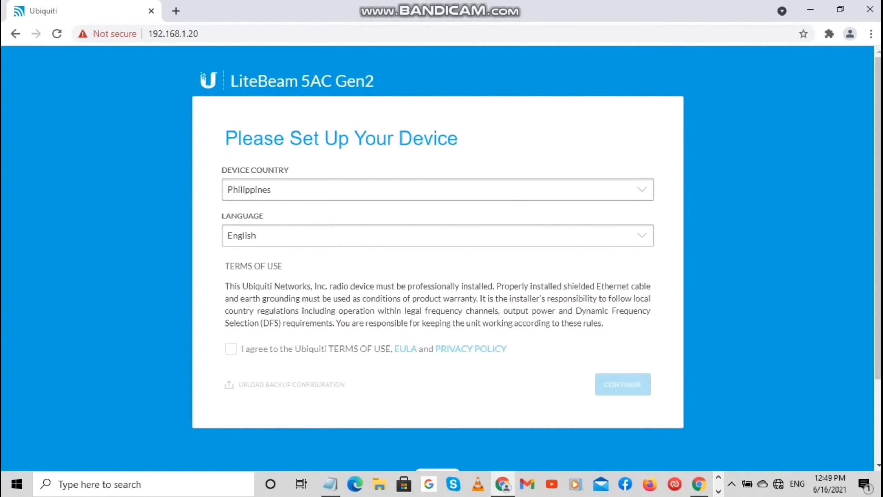
click(231, 348)
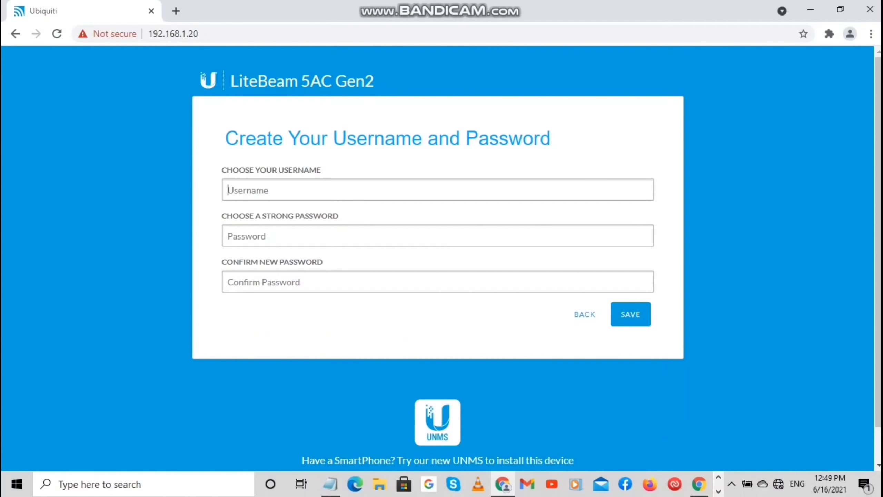
Step: Create the login with username 'admin' and a confirmed password, then save it
text(admin)
text(******)
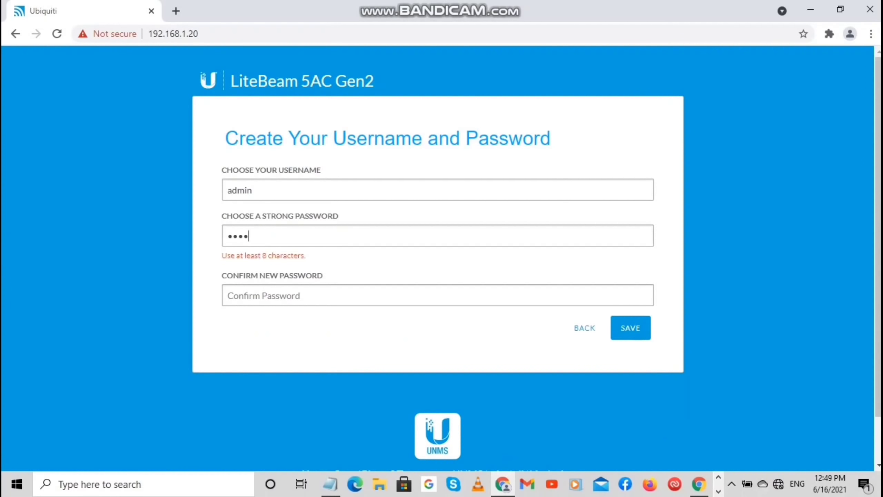
text(******)
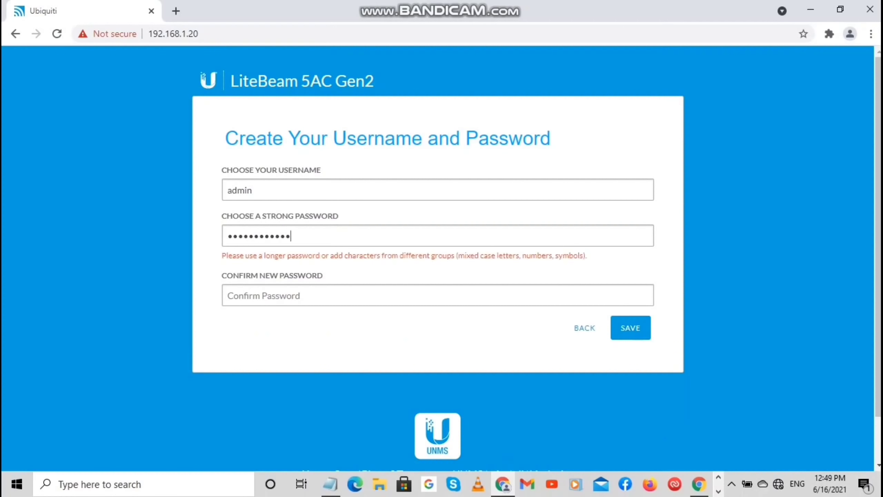
text(**)
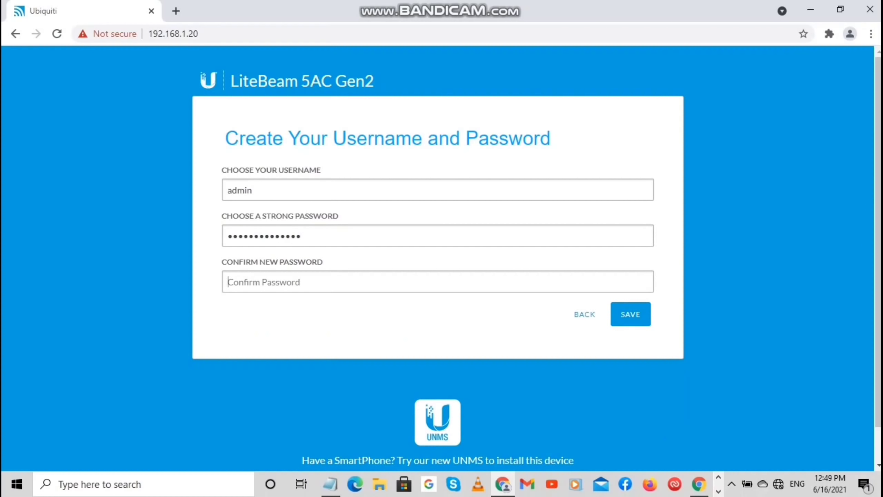
click(231, 282)
text(*******)
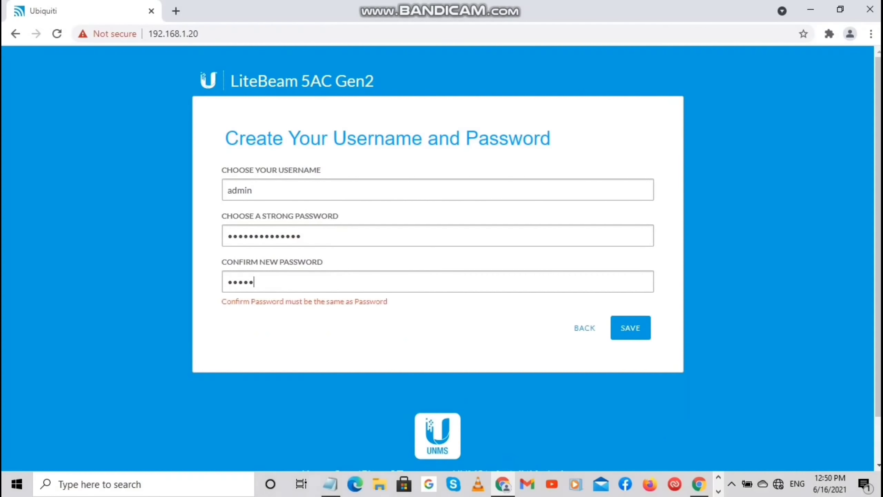
text(*****)
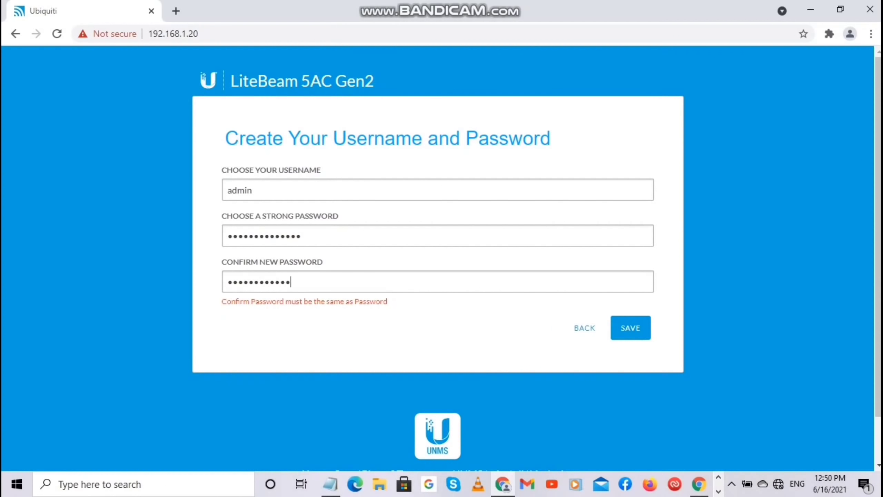
text(**)
key(Return)
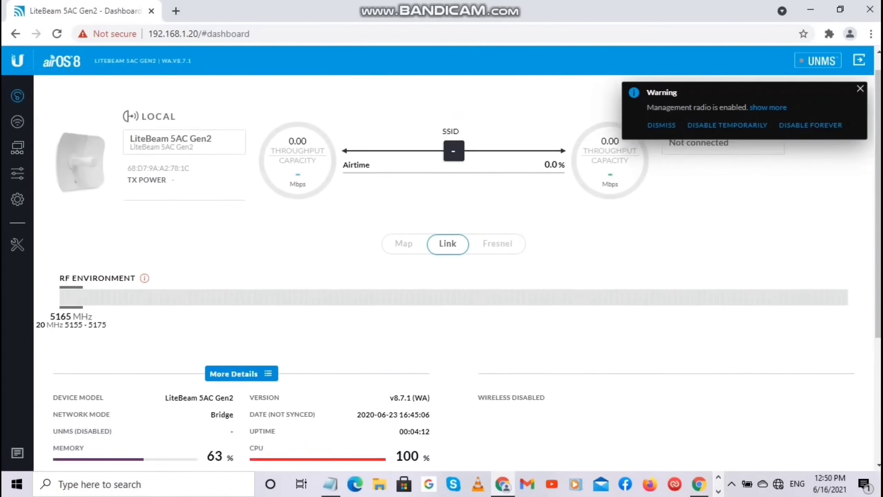
Step: Dismiss the management radio warning on the dashboard
scroll(452, 264, down, 5)
scroll(452, 264, up, 3)
scroll(452, 272, down, 5)
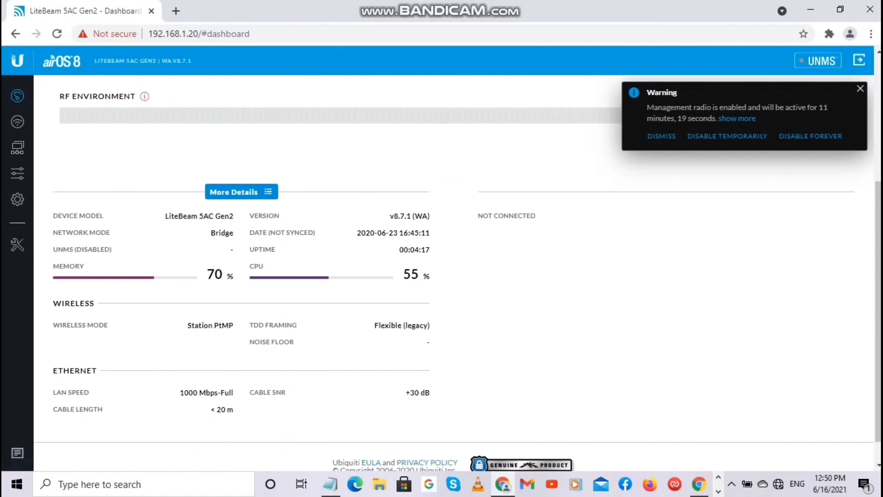
scroll(452, 264, up, 5)
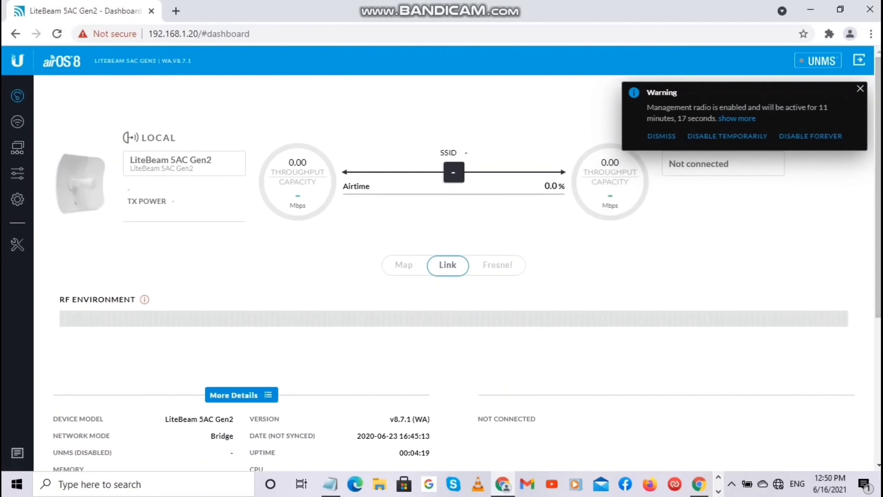
click(860, 88)
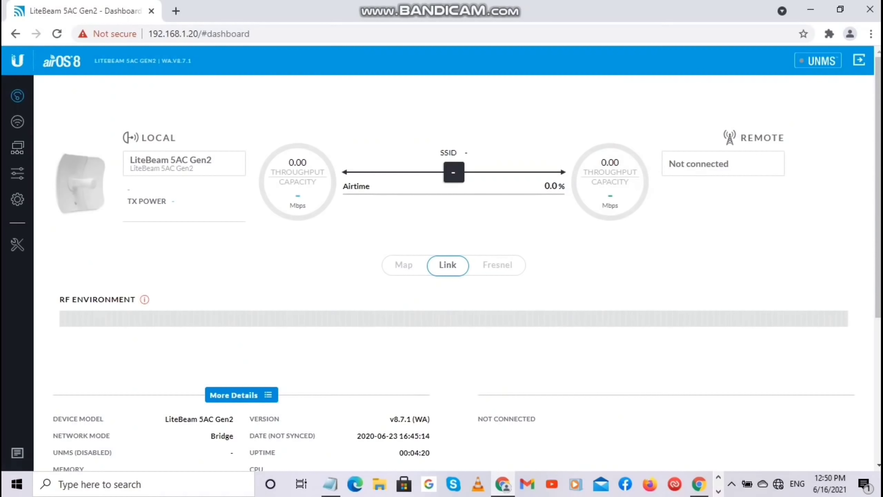
Step: On the Wireless page, enable PTP Mode and keep channel width at 20/40/80 MHz
scroll(451, 272, down, 3)
scroll(452, 272, up, 3)
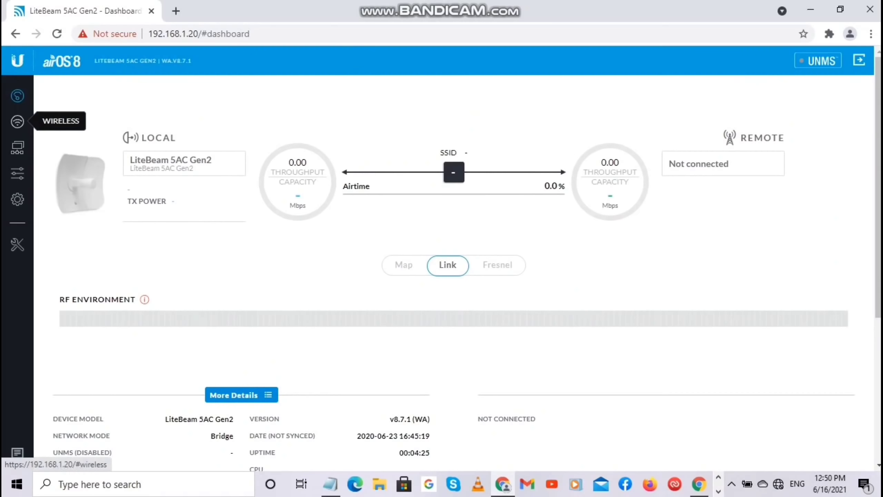
click(17, 122)
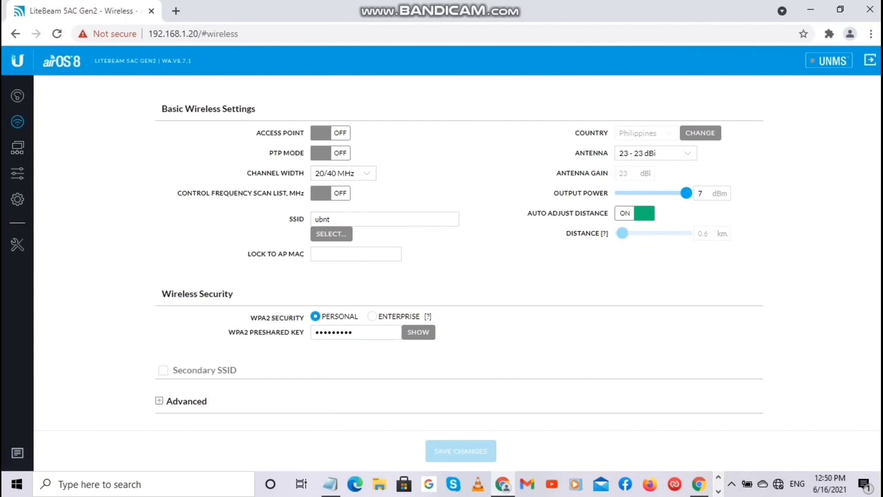
click(330, 152)
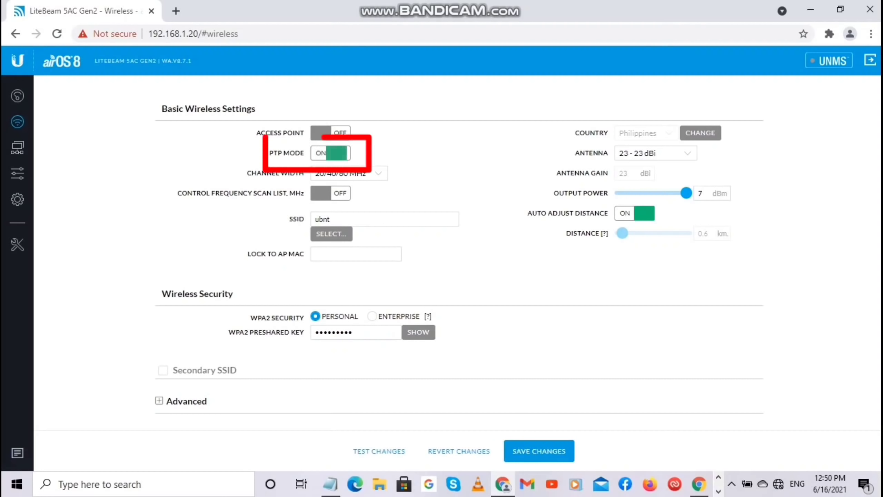
click(349, 173)
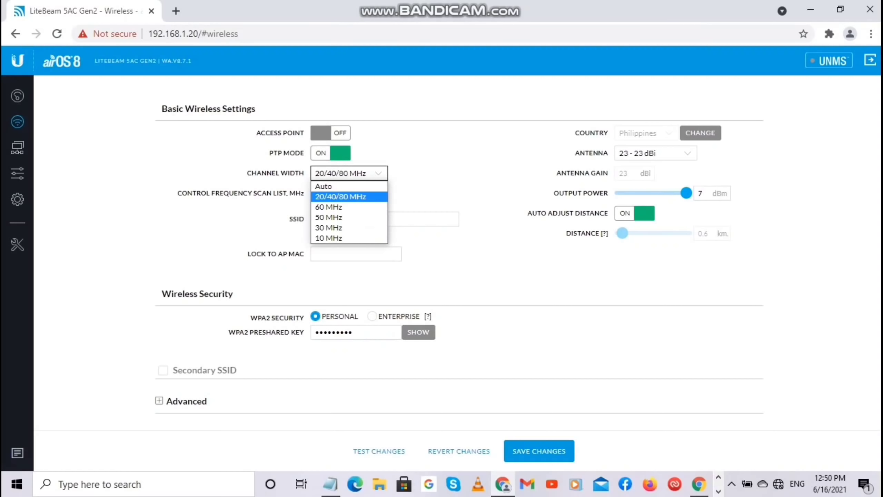
key(Return)
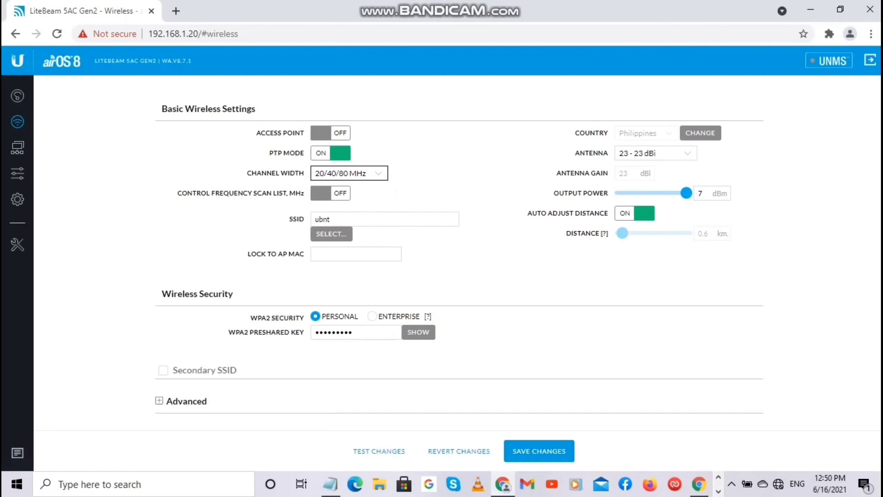
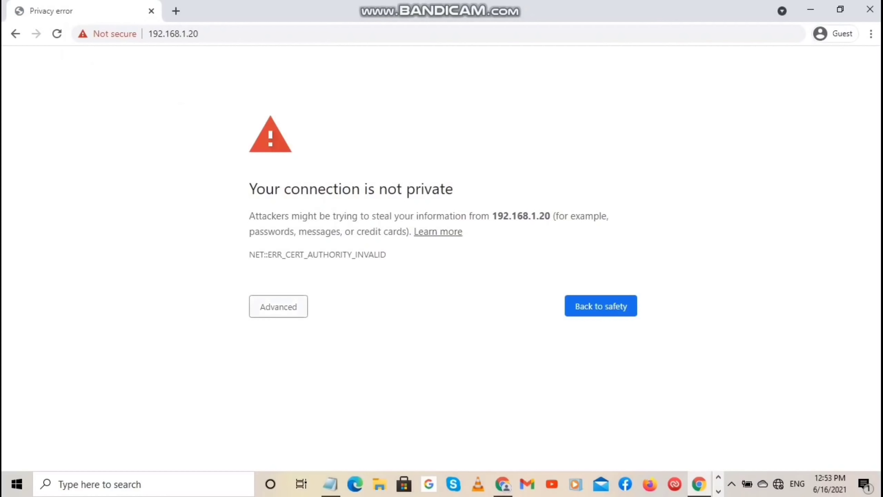
Step: Expand the advanced details on the certificate warning for 192.168.1.20
click(288, 306)
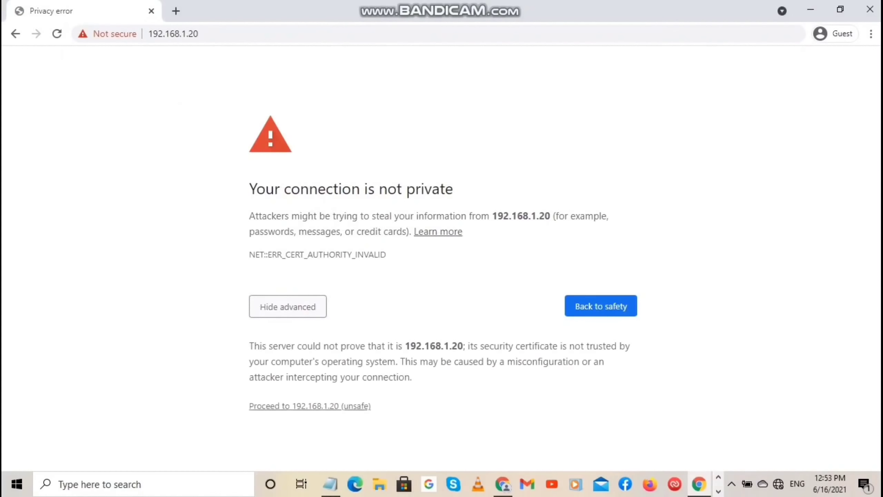
Step: Proceed to 192.168.1.20 despite the warning and log in with the admin username and device password
click(310, 406)
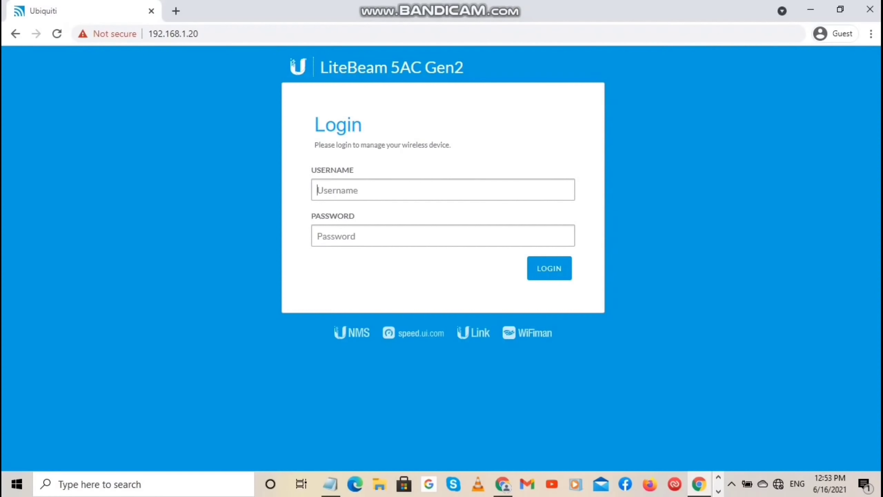
text(admin)
text(•••••••)
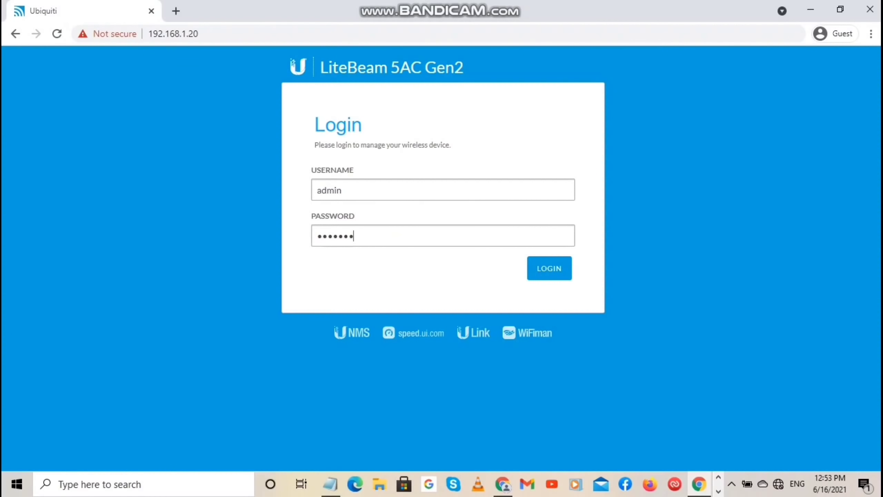
text(•••••••)
key(Return)
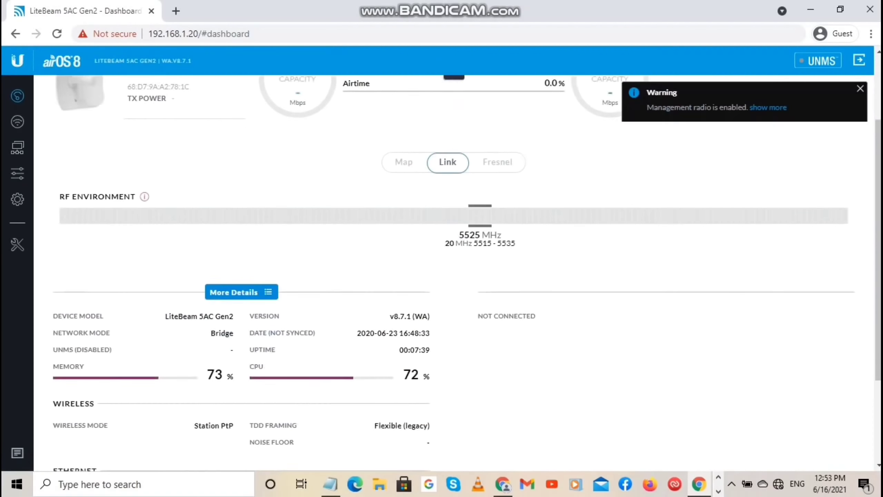
Step: Pick AP Litebeam from the Site Survey as the station's SSID, then go to the Network settings
click(17, 122)
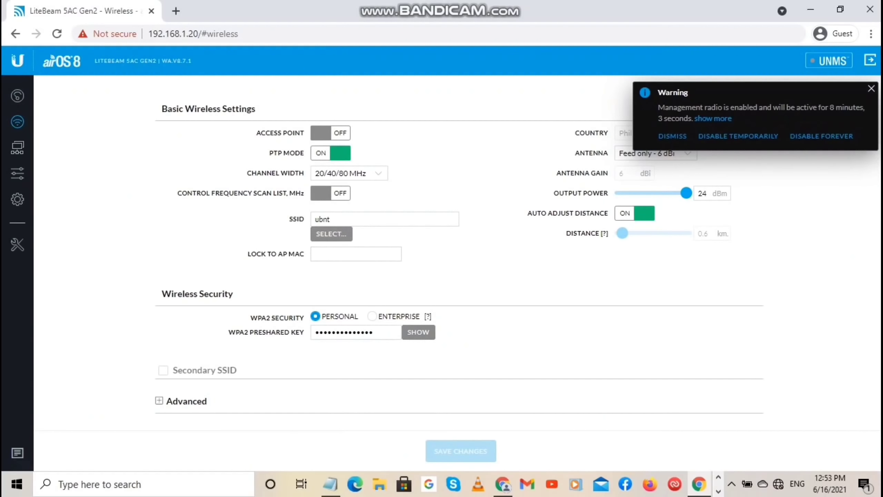
click(871, 89)
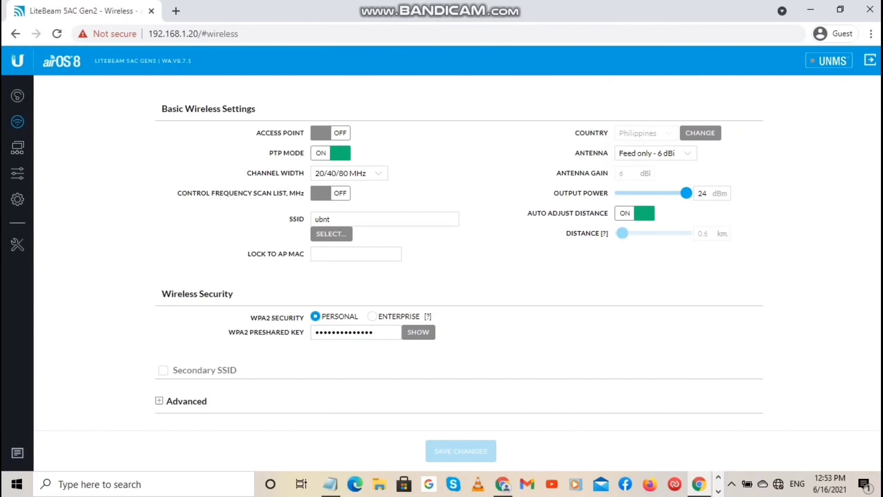
click(331, 233)
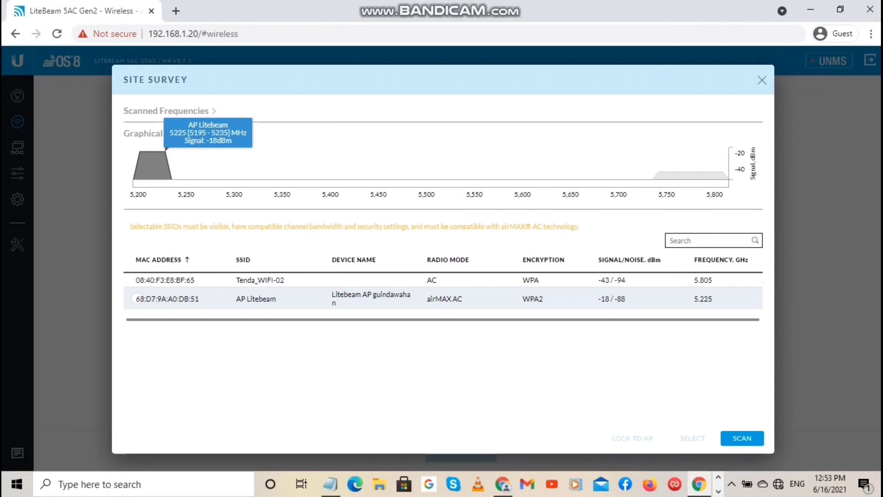
click(137, 298)
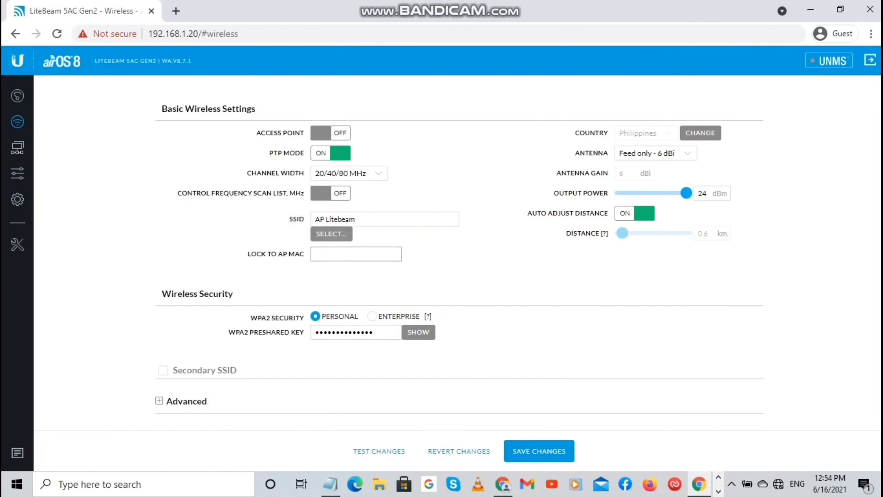
click(17, 148)
click(352, 278)
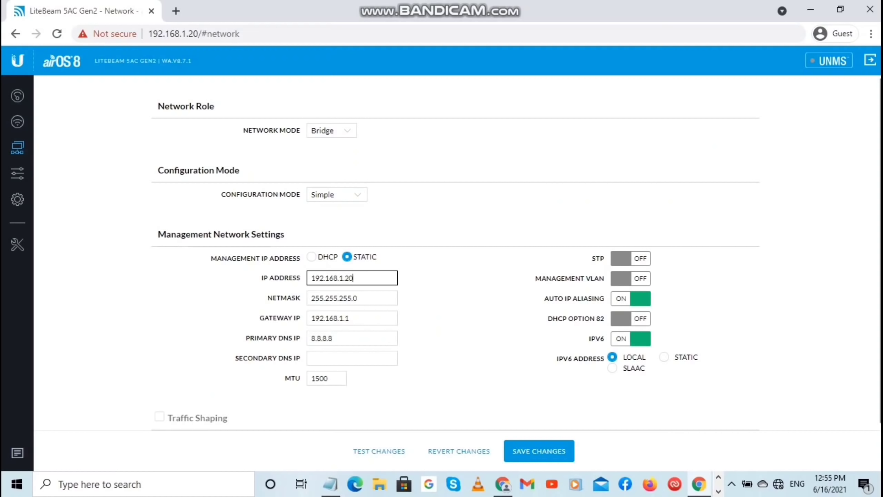
Step: Change the management IP to 192.168.88.103 and gateway to 192.168.8.1, and switch IPv6 off
key(BackSpace)
key(BackSpace)
key(BackSpace)
key(BackSpace)
key(BackSpace)
text(88)
text(.102)
key(BackSpace)
text(3)
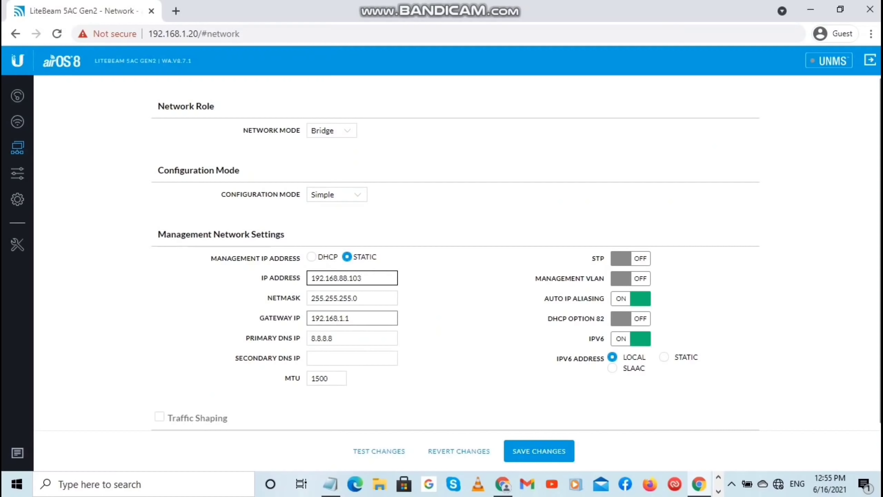
click(349, 318)
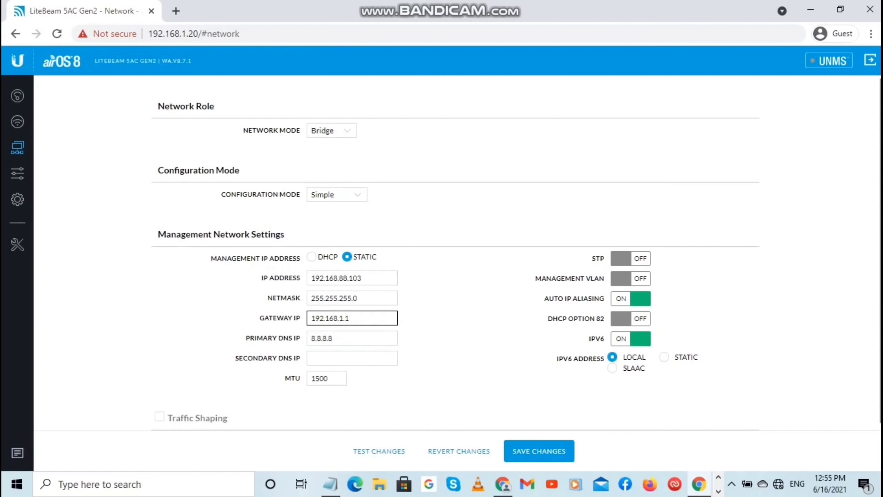
key(BackSpace)
key(BackSpace)
key(BackSpace)
key(BackSpace)
text(.8.1)
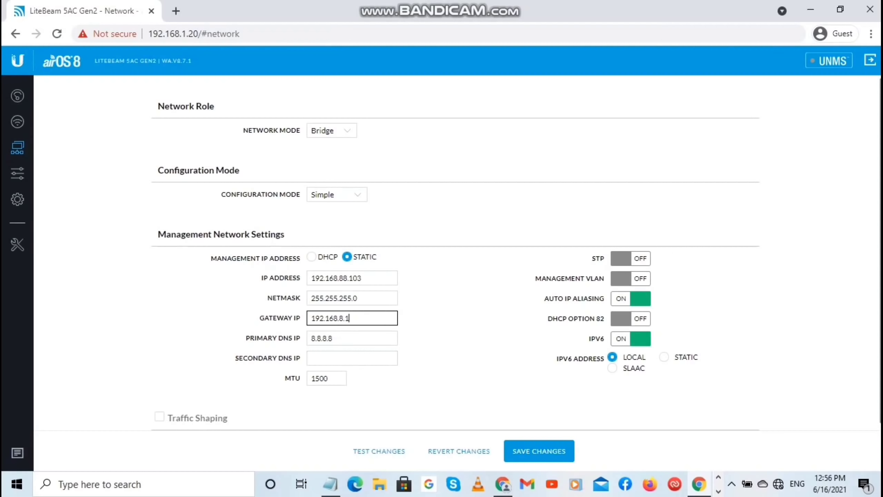
click(630, 338)
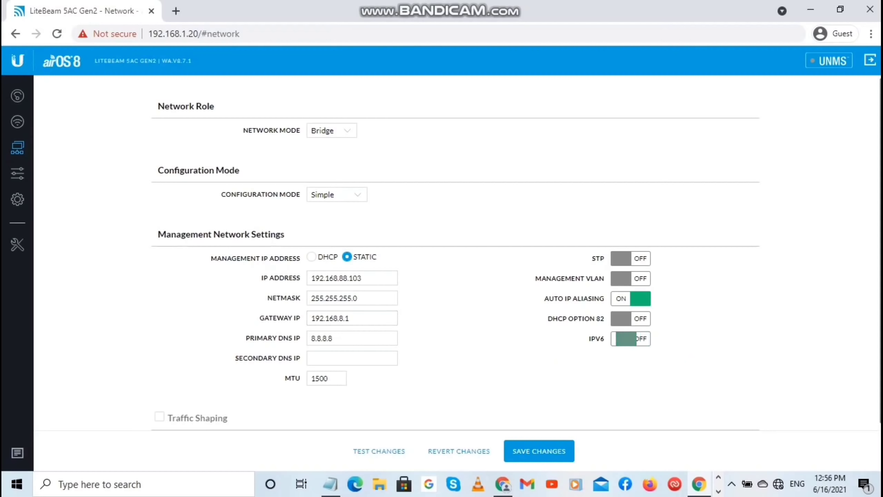
scroll(452, 264, down, 1)
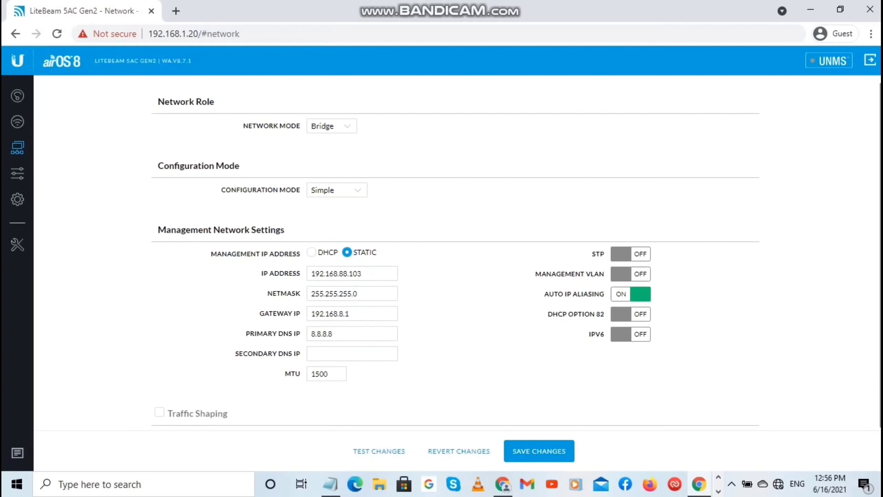
scroll(452, 264, up, 1)
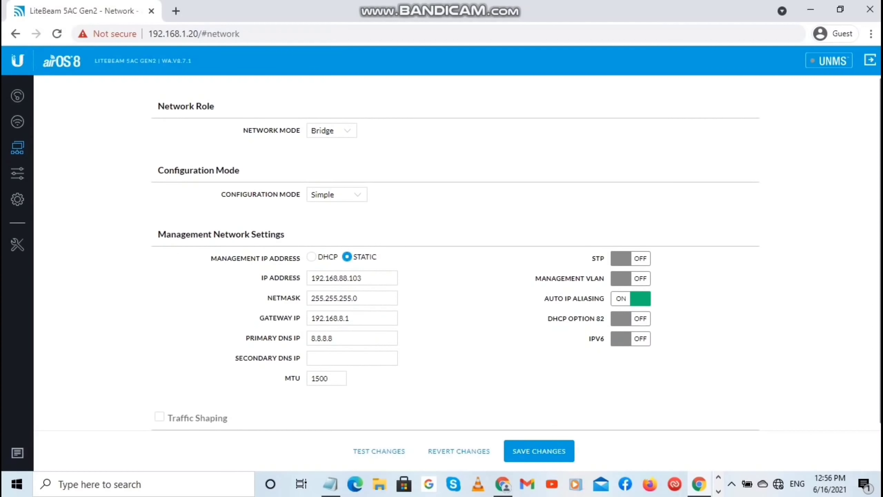
scroll(452, 265, down, 1)
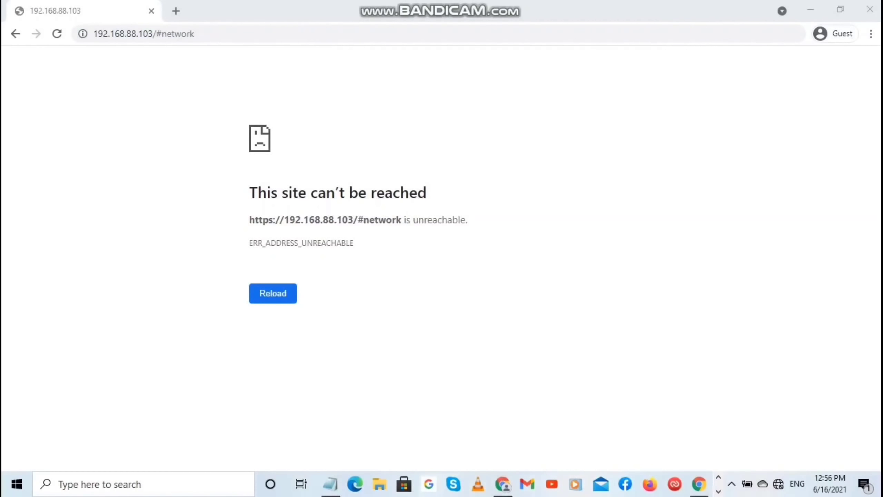
Step: Open the Ethernet adapter's IPv4 properties through the Network and Sharing Center
click(731, 483)
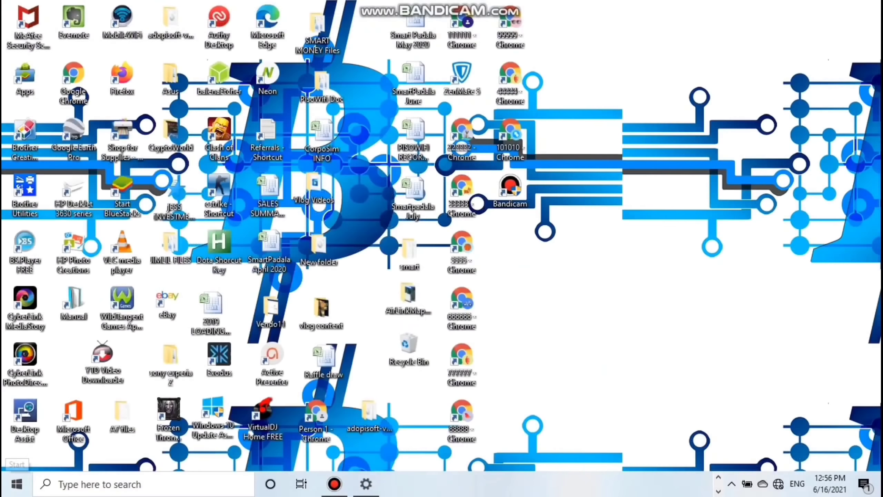
key(super)
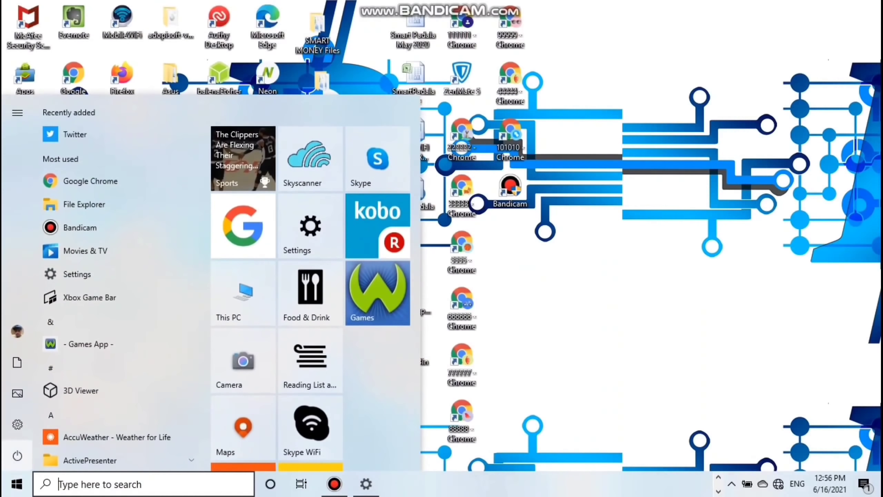
click(17, 424)
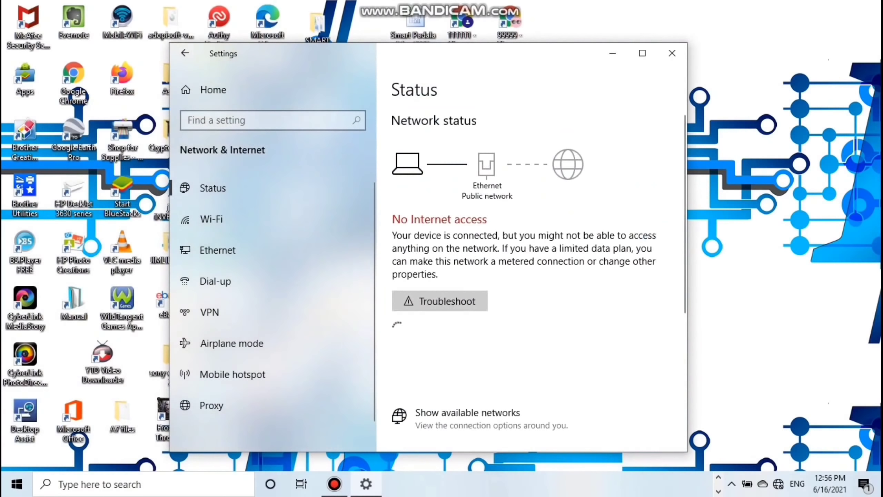
scroll(522, 278, down, 5)
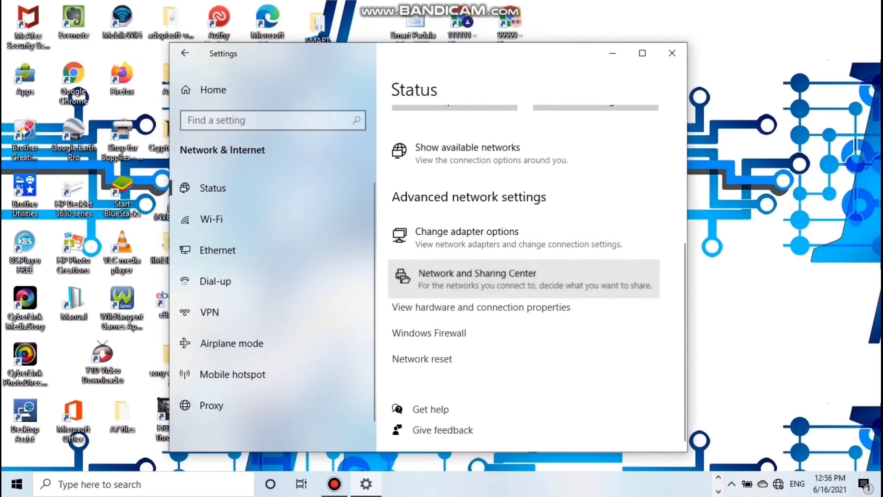
click(476, 278)
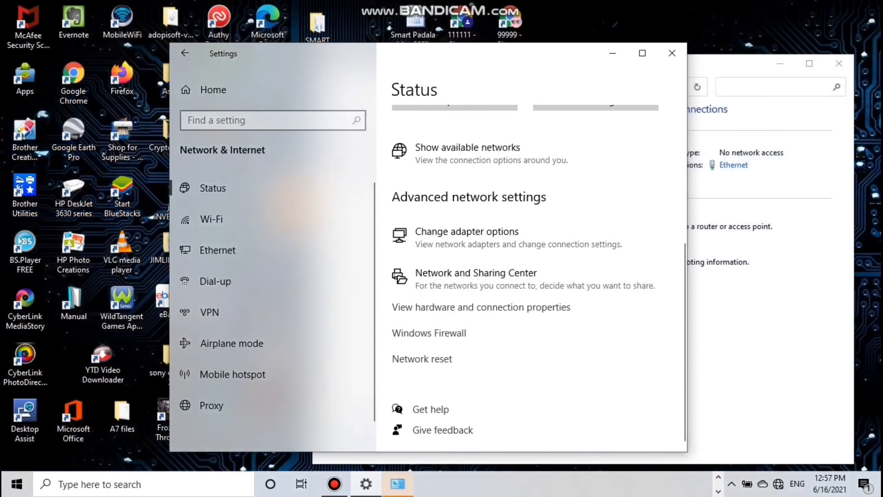
click(734, 165)
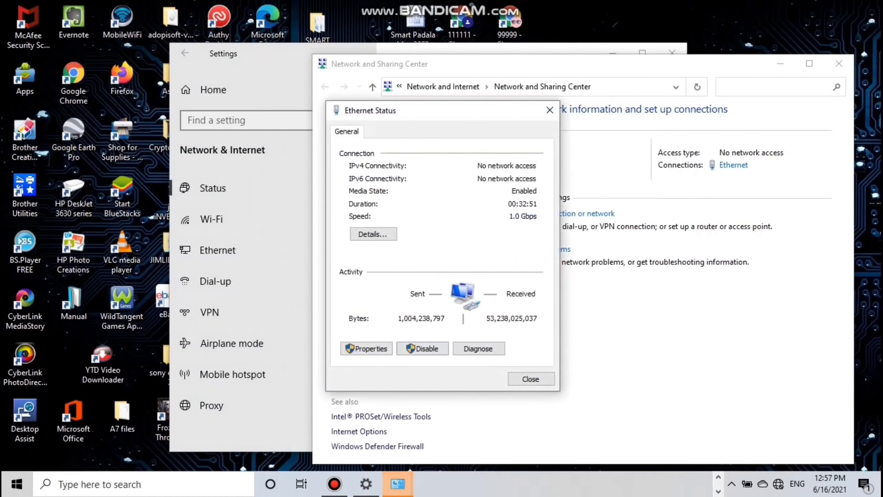
click(366, 349)
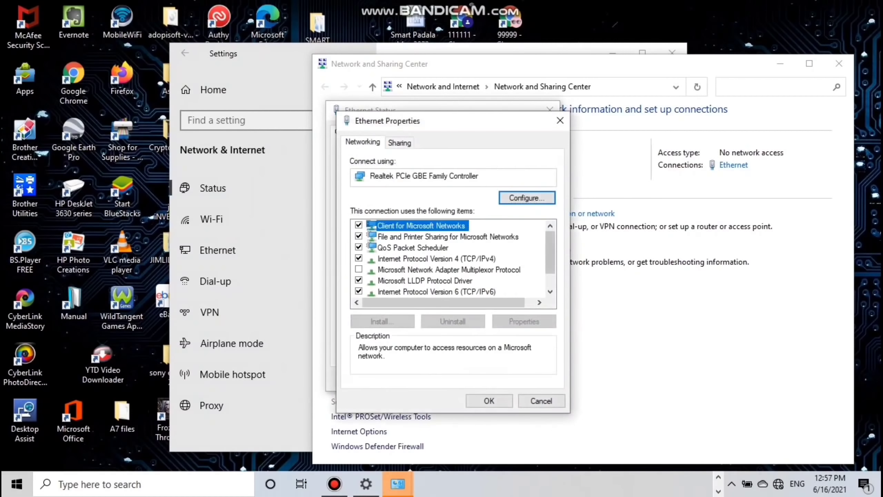
double_click(383, 258)
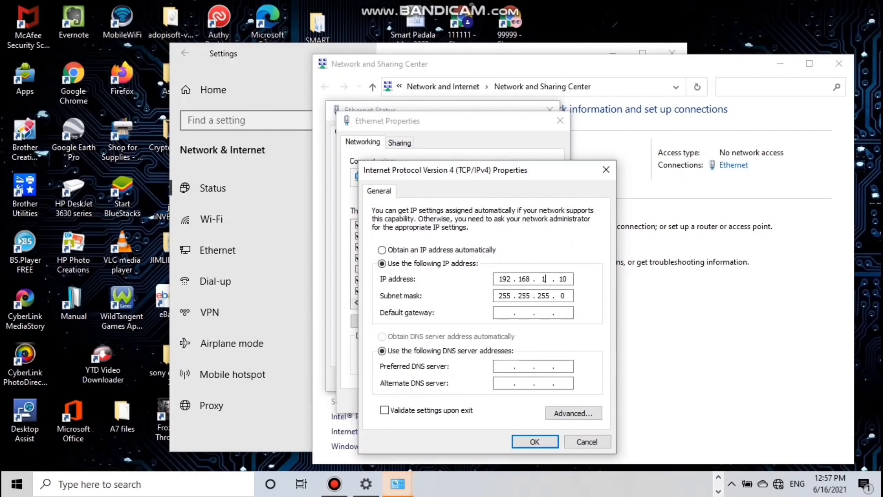
Step: Set the static IPv4 address to 192.168.88.20 and close all network windows
key(BackSpace)
text(88)
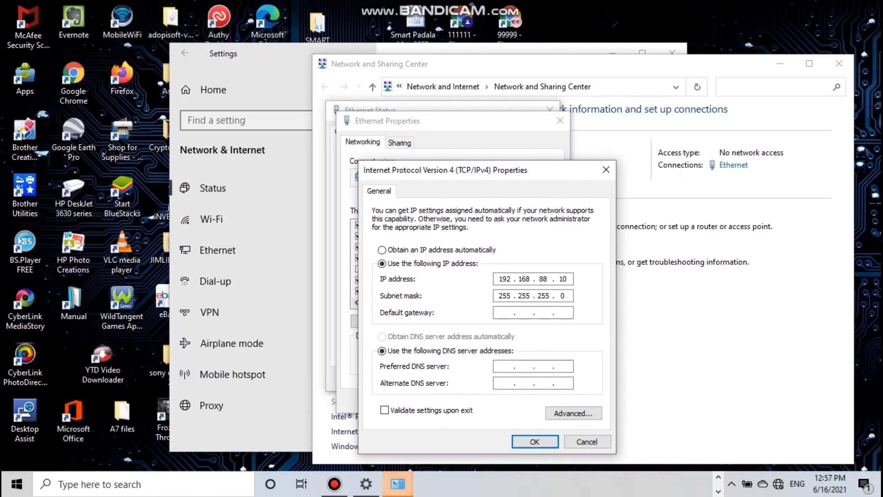
key(BackSpace)
key(BackSpace)
text(20)
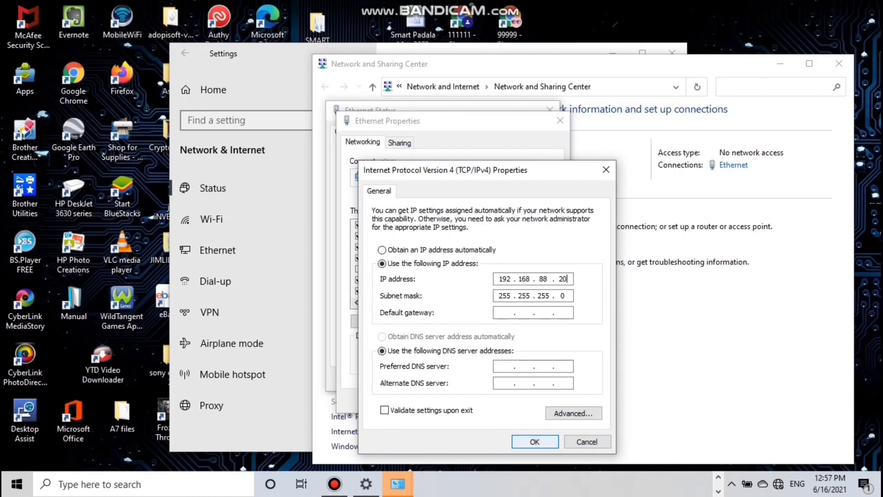
key(Return)
key(Return)
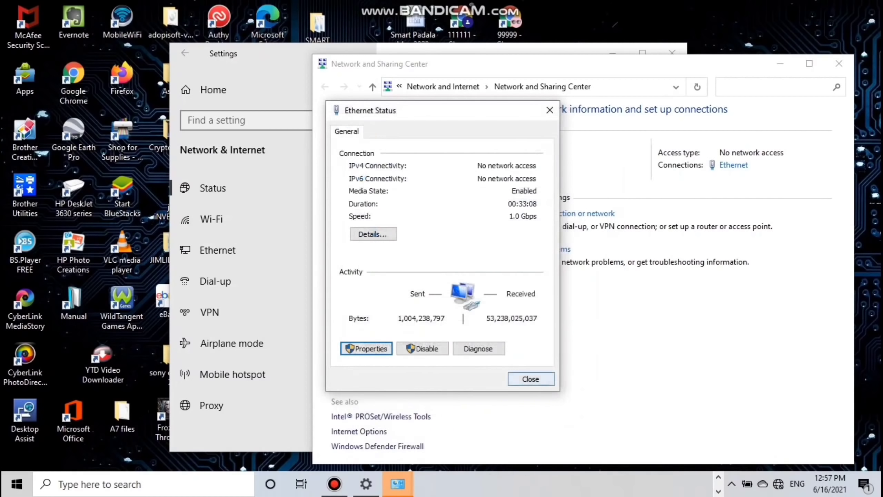
key(Escape)
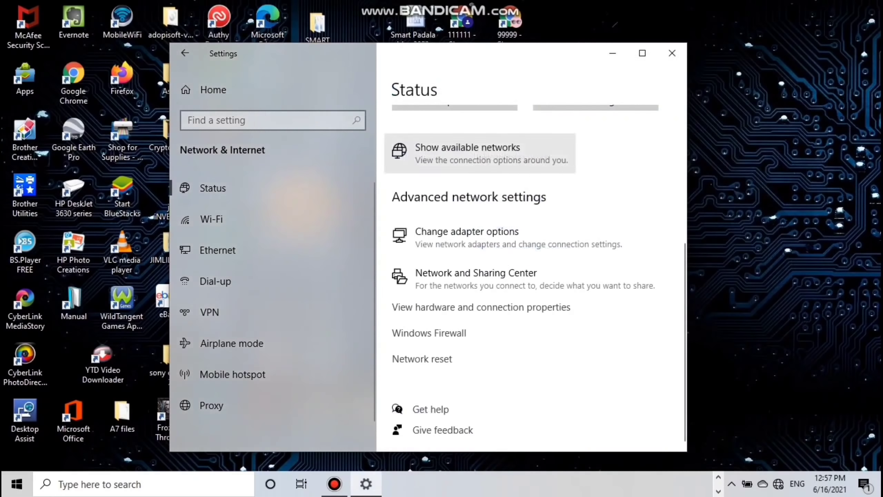
click(839, 64)
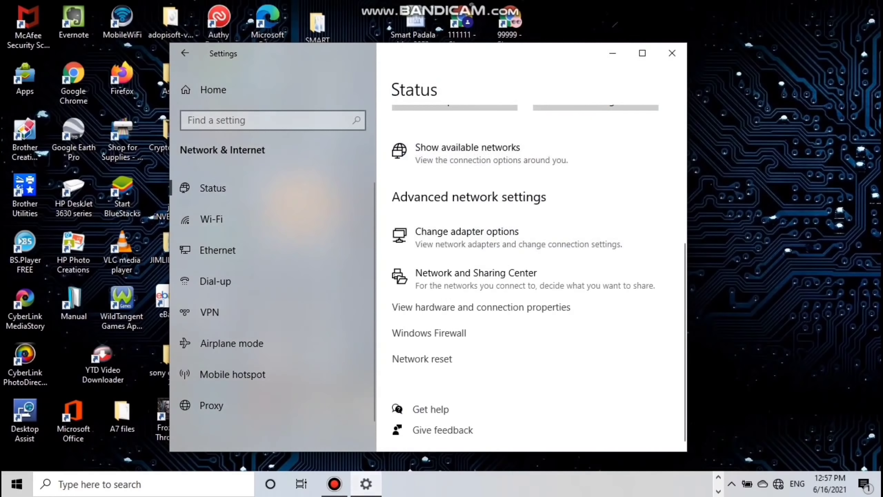
click(671, 53)
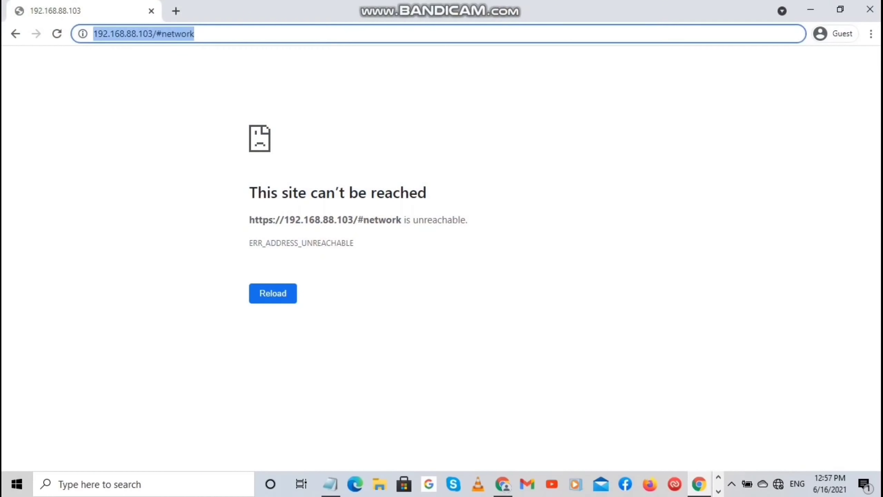
Step: Reload the device at 192.168.88.103, bypass the certificate warning, and log in with the admin username and password
key(Return)
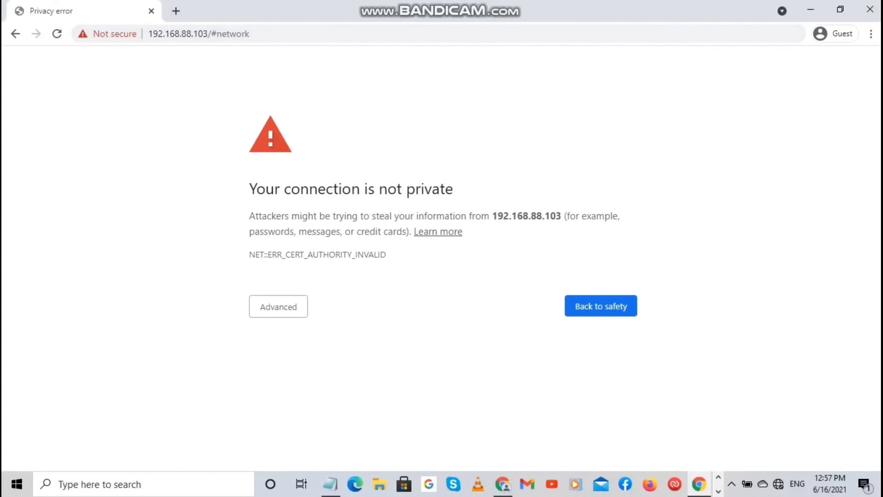
click(278, 306)
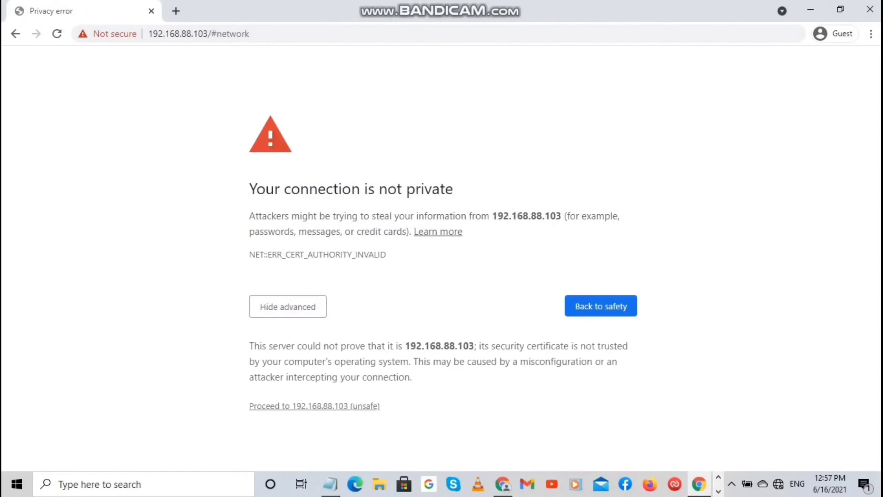
click(314, 405)
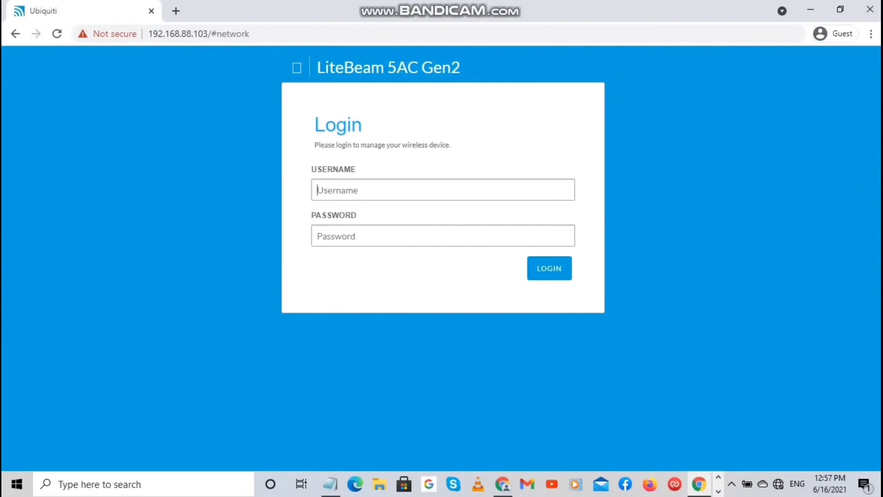
text(admin)
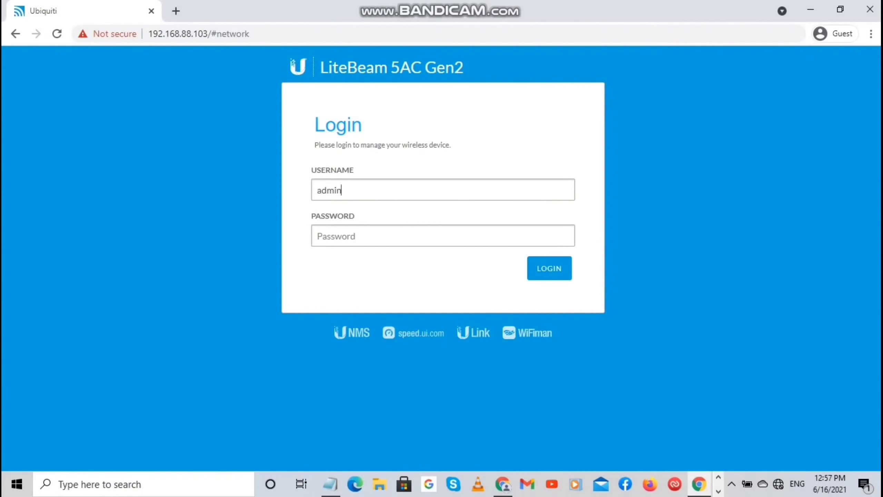
click(318, 235)
text(••••••••••••••)
key(Return)
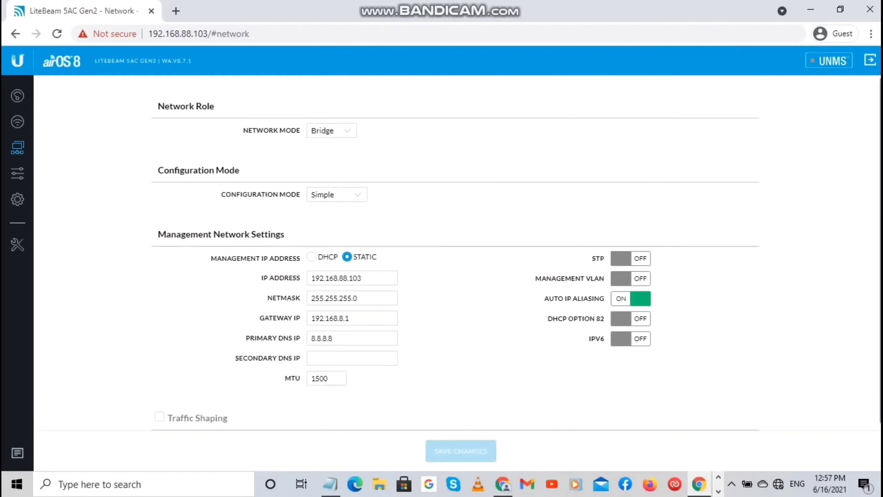
Step: Go to the System page showing firmware WA.v8.7.1 and select the Device Name field
click(17, 173)
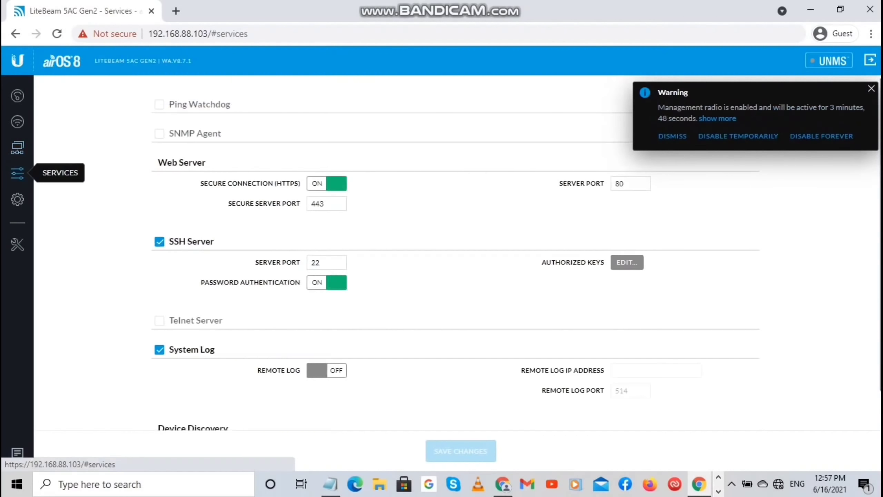
scroll(451, 278, down, 1)
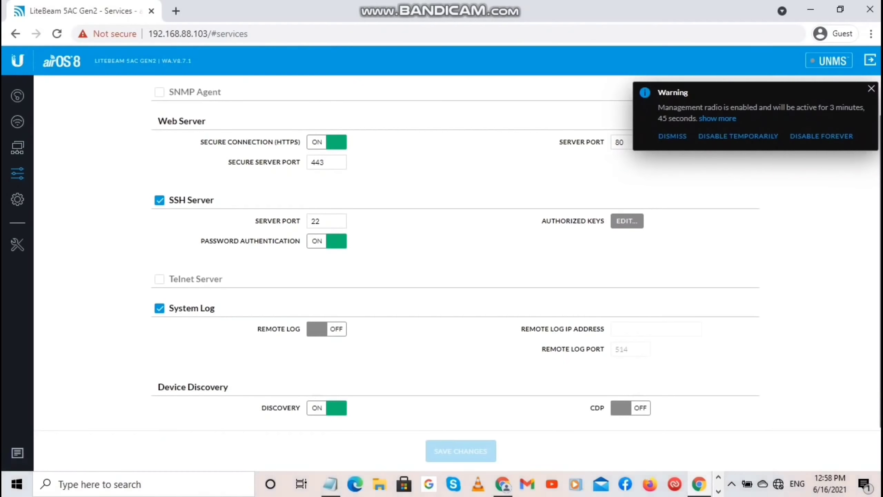
scroll(452, 279, up, 1)
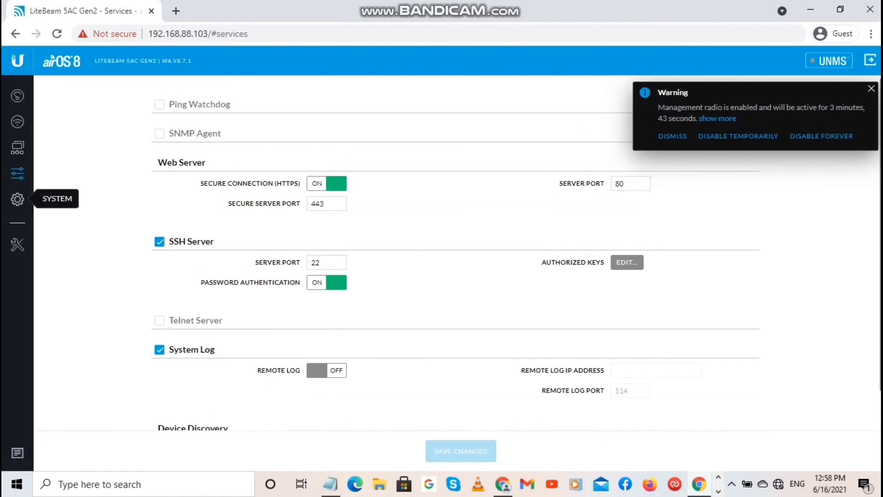
click(17, 199)
scroll(452, 272, down, 6)
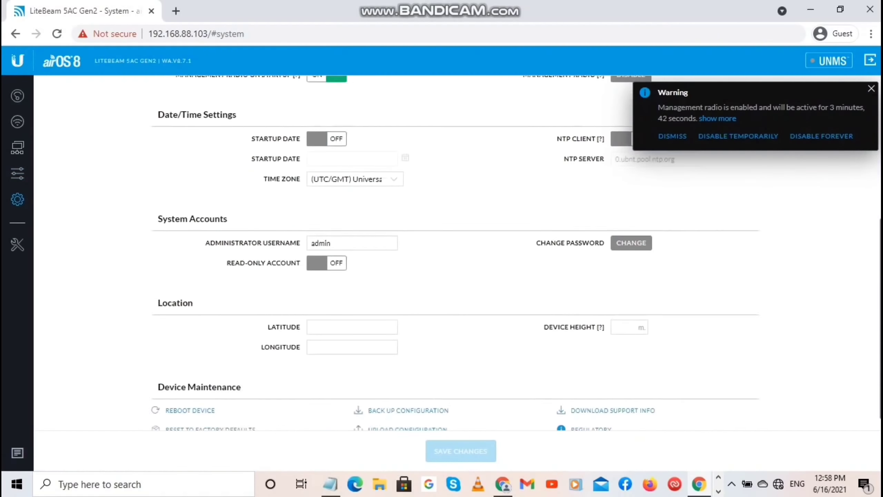
scroll(452, 271, up, 6)
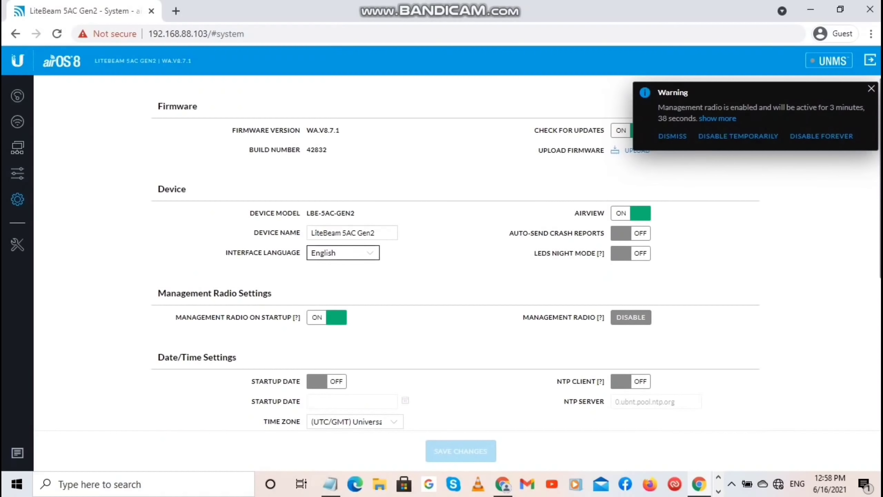
click(374, 233)
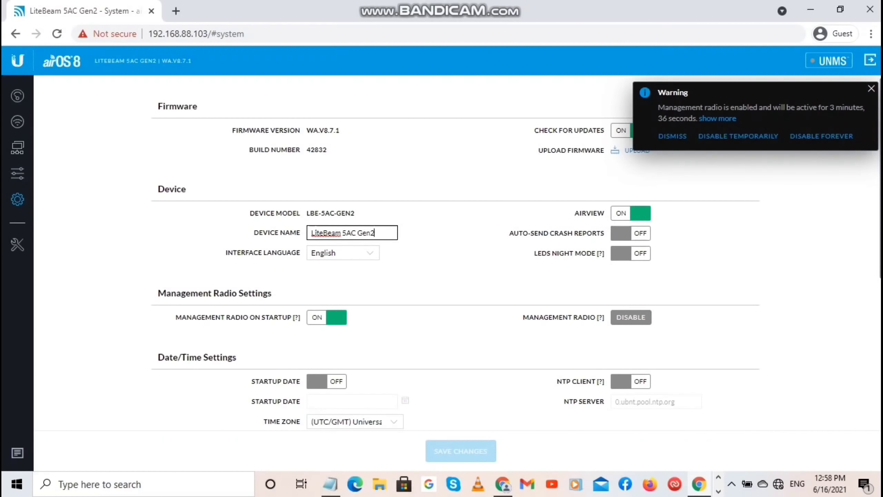
Step: Change the Device Name field to LitebeamStation
key(BackSpace)
key(BackSpace)
key(BackSpace)
key(BackSpace)
key(BackSpace)
key(BackSpace)
key(BackSpace)
key(BackSpace)
key(BackSpace)
key(BackSpace)
key(BackSpace)
key(BackSpace)
key(BackSpace)
key(BackSpace)
key(BackSpace)
key(BackSpace)
key(BackSpace)
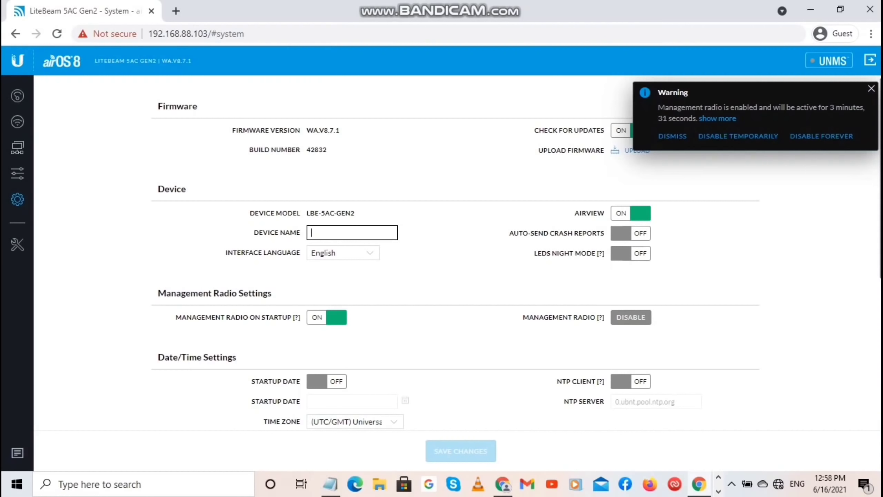
text(Sta)
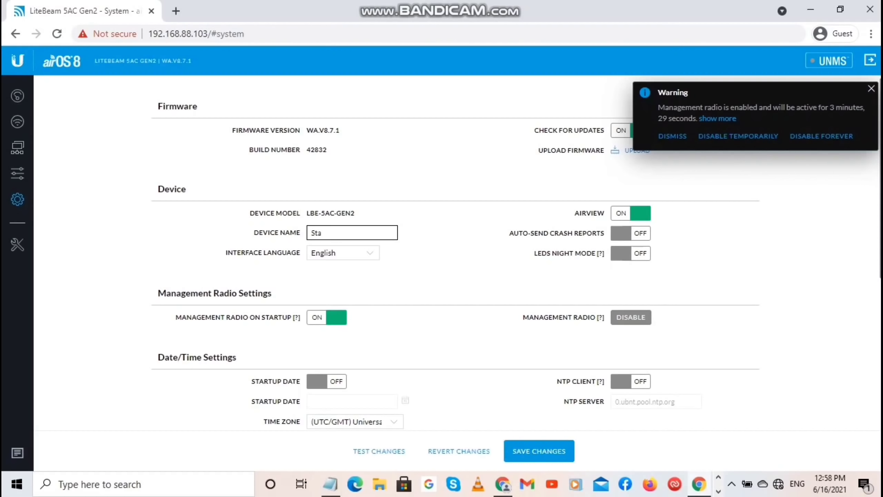
text(i)
key(BackSpace)
text(tion)
key(BackSpace)
text(n)
key(Tab)
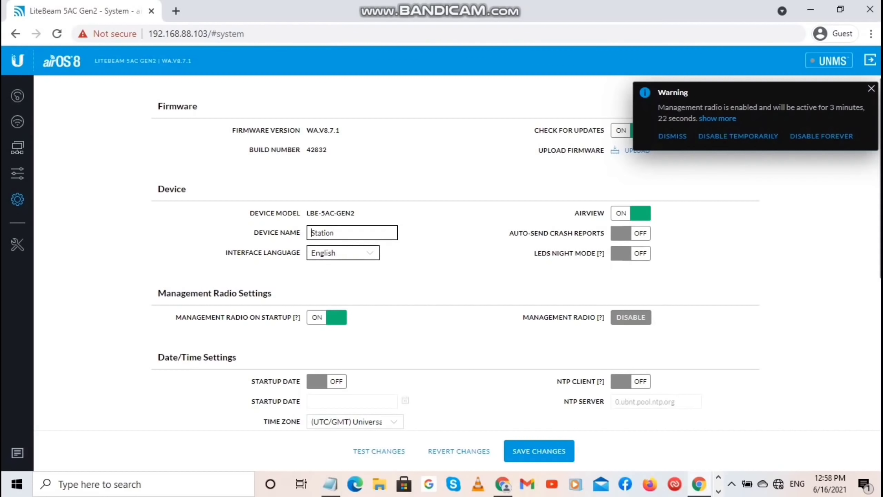
click(311, 232)
text(Litebeam)
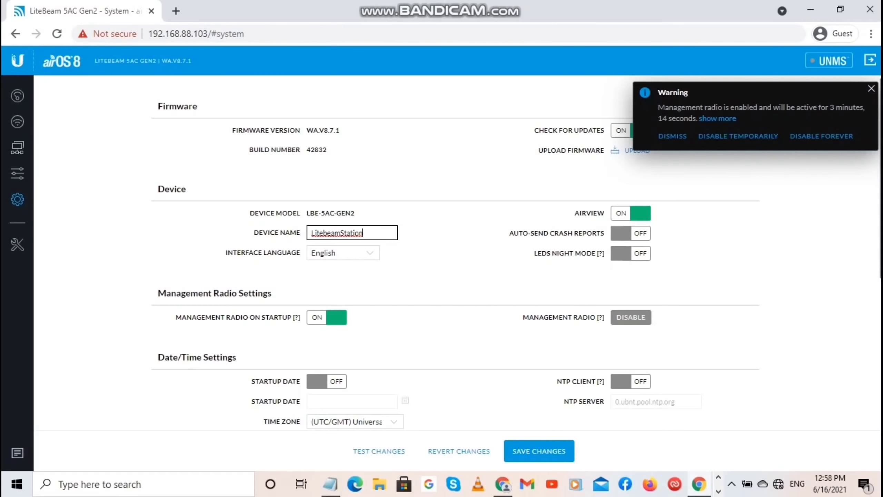
Step: Dismiss the management radio warning and save the new device name
scroll(452, 254, down, 1)
scroll(452, 254, down, 2)
scroll(452, 253, up, 3)
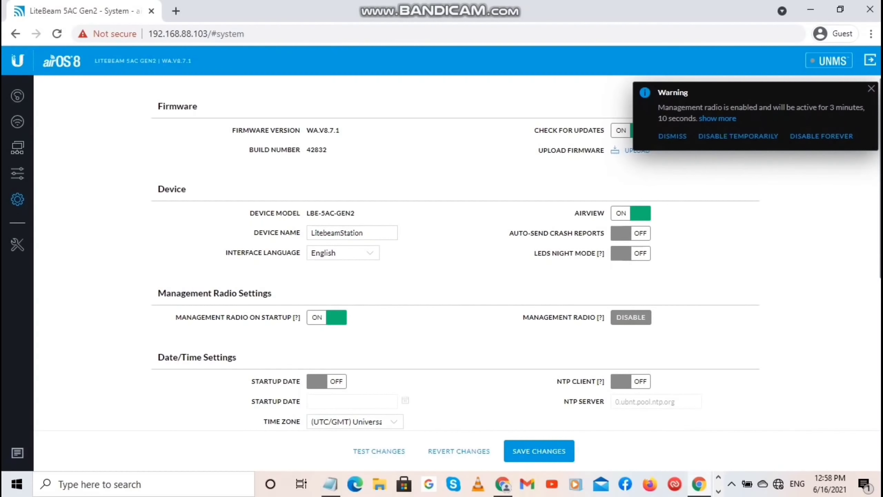
click(871, 89)
scroll(452, 254, down, 5)
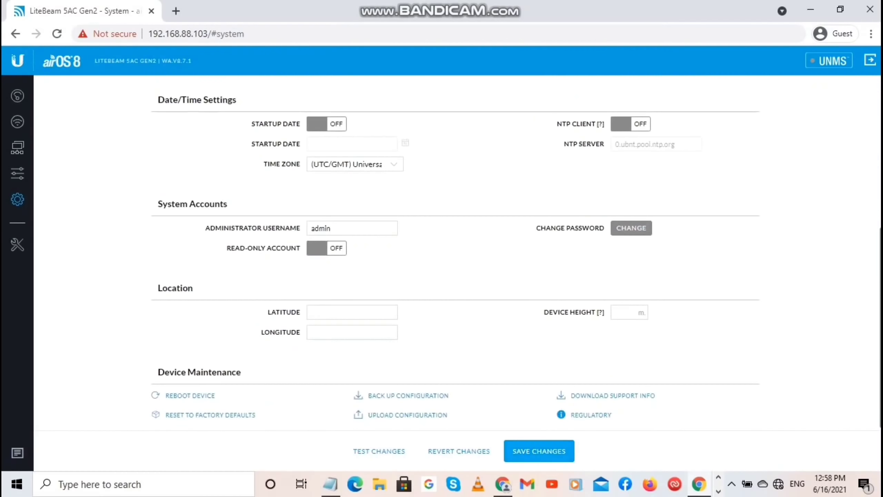
click(539, 451)
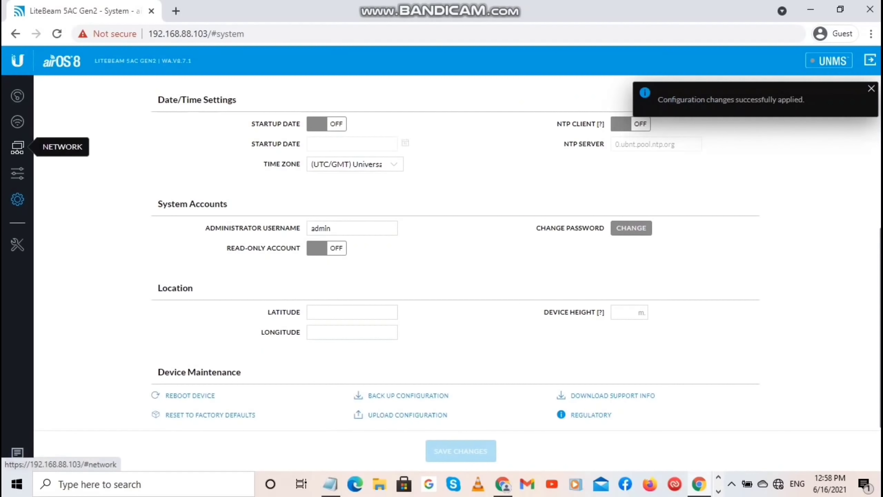
click(17, 148)
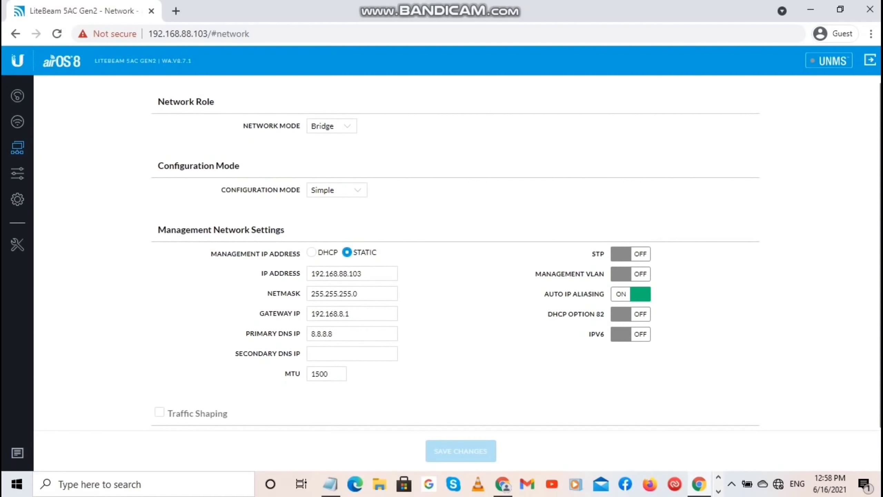
Step: Switch Calculate EIRP Limit to OFF under the Wireless page's advanced options
click(17, 172)
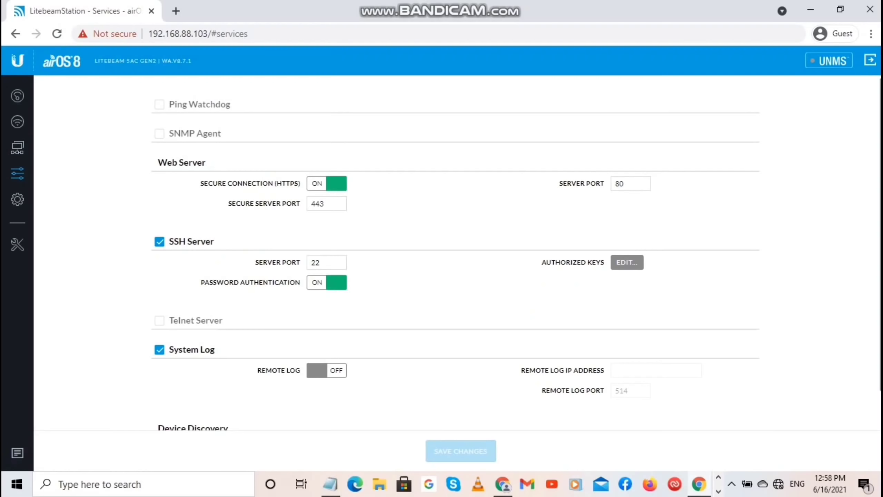
click(18, 122)
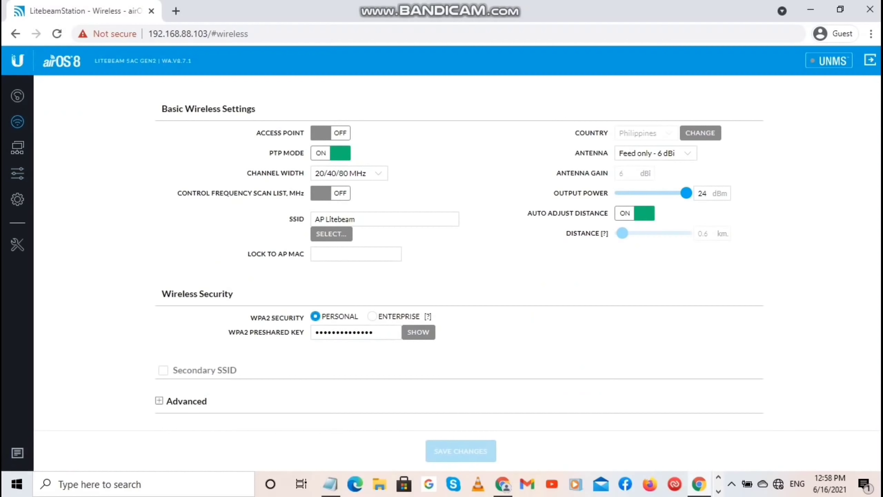
click(159, 401)
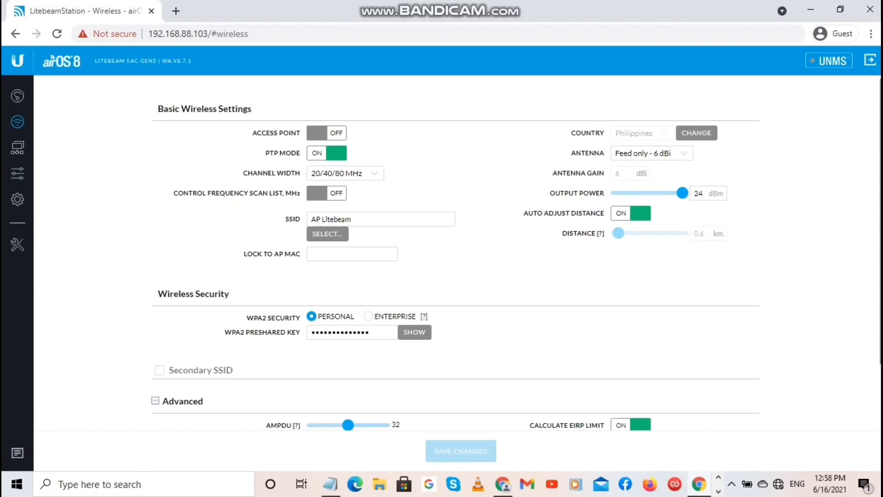
scroll(452, 254, down, 2)
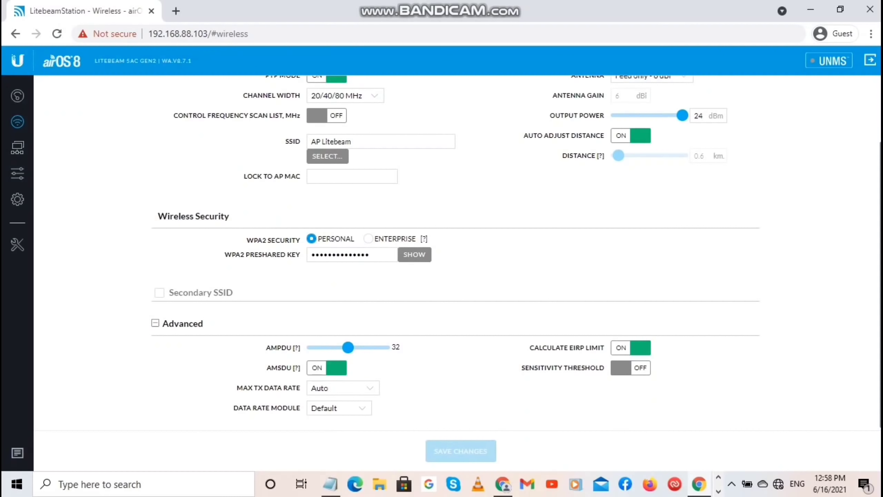
click(631, 347)
scroll(452, 254, up, 2)
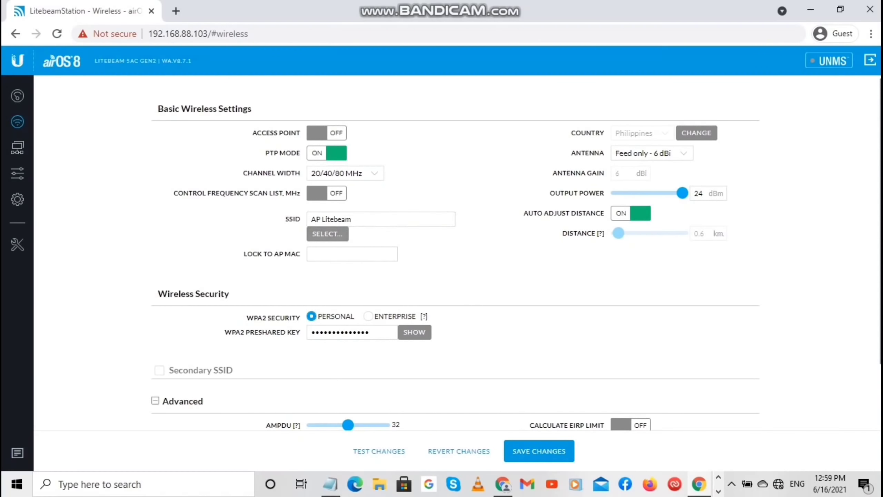
click(327, 234)
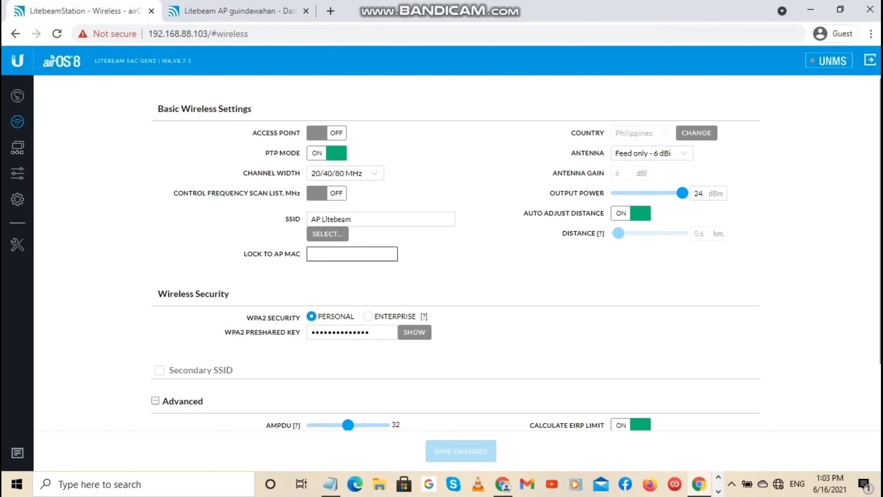
Step: Copy the AP Litebeam MAC address from the Site Survey list
scroll(458, 253, down, 2)
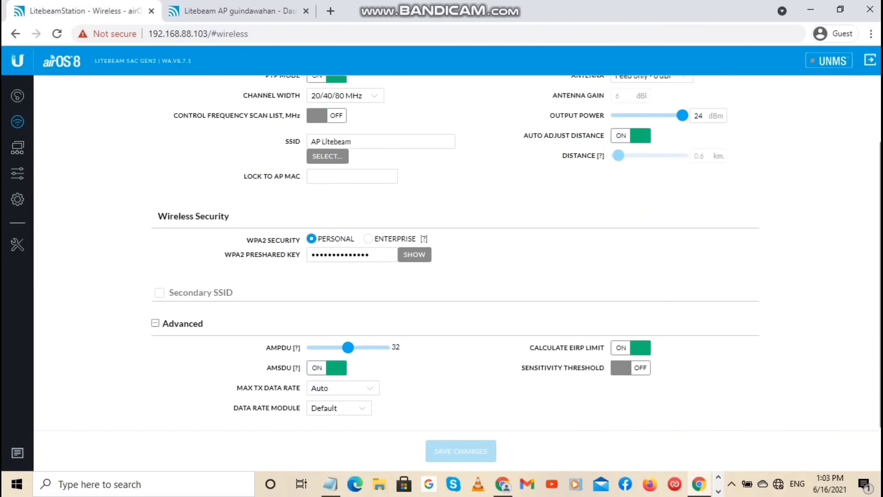
scroll(458, 253, up, 2)
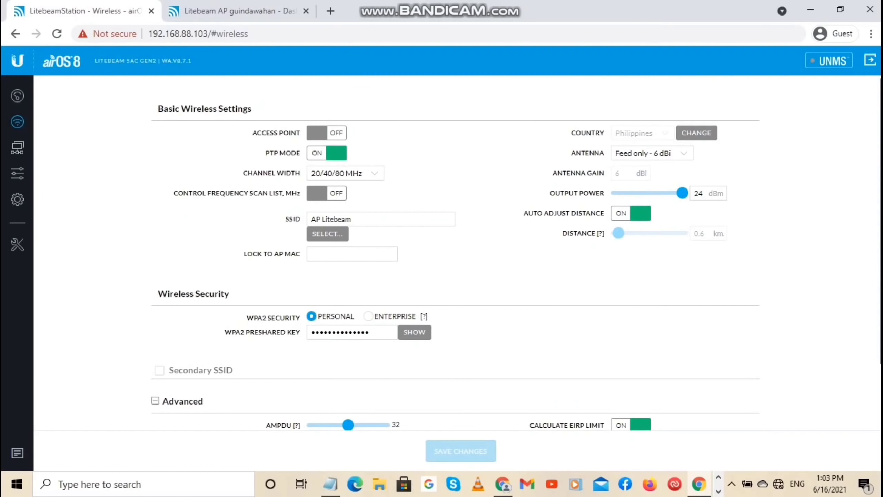
click(327, 234)
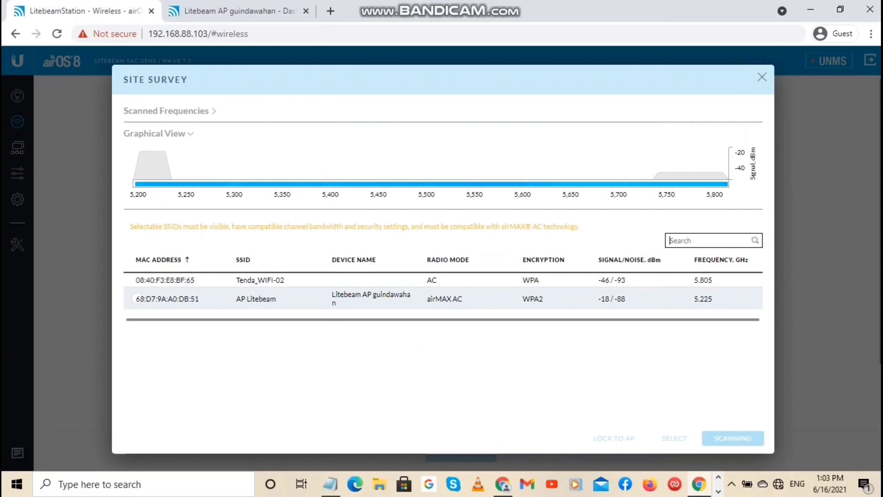
click(190, 299)
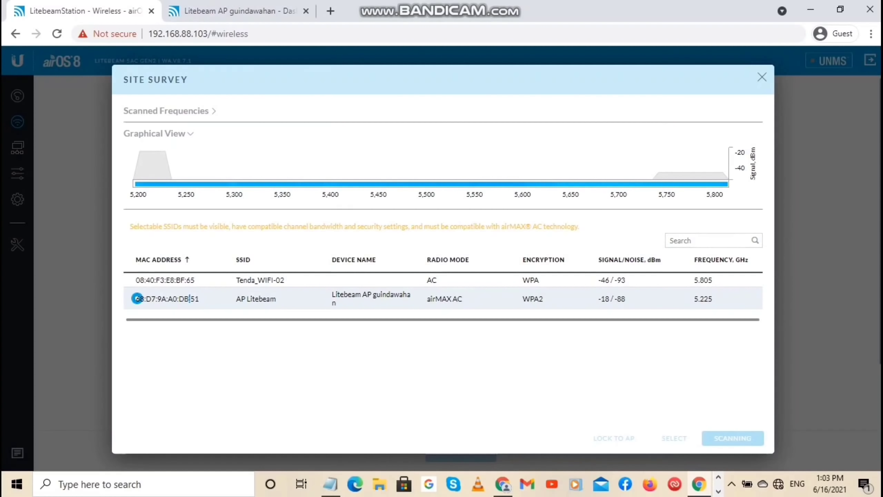
drag(200, 298, 136, 298)
right_click(137, 299)
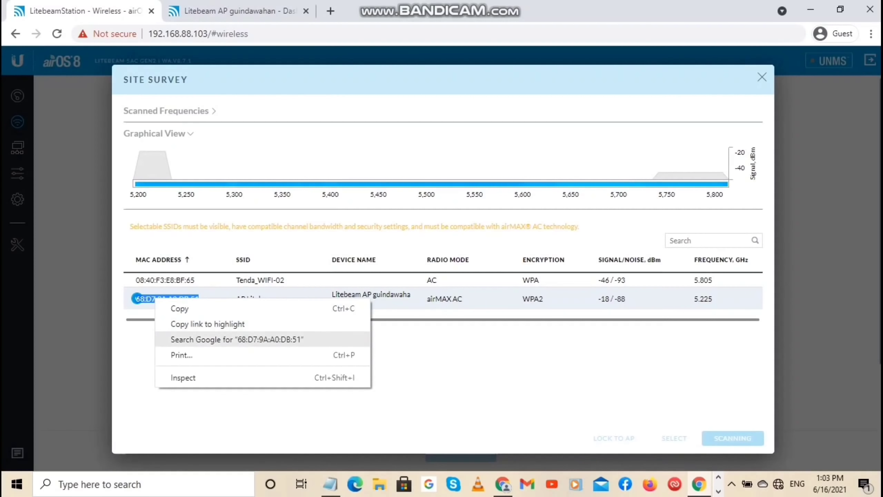
click(174, 310)
key(Escape)
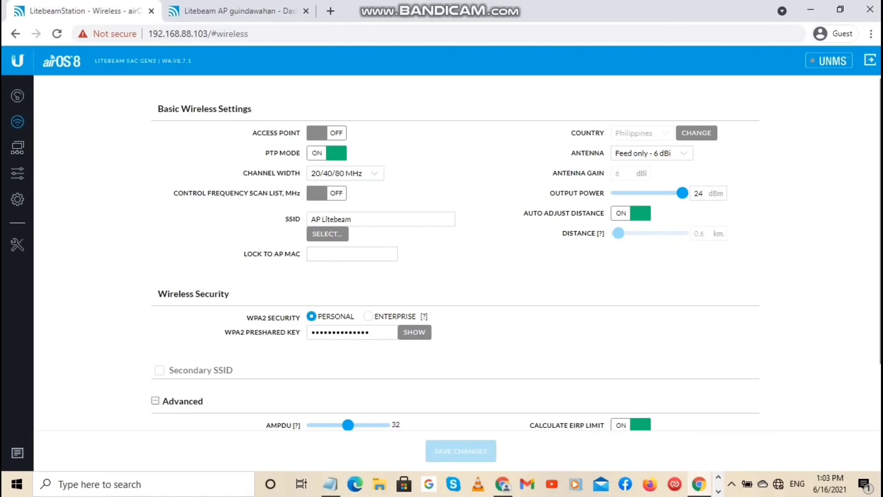
Step: Paste the AP's MAC into the Lock to AP MAC field and save the wireless settings
click(345, 255)
right_click(345, 256)
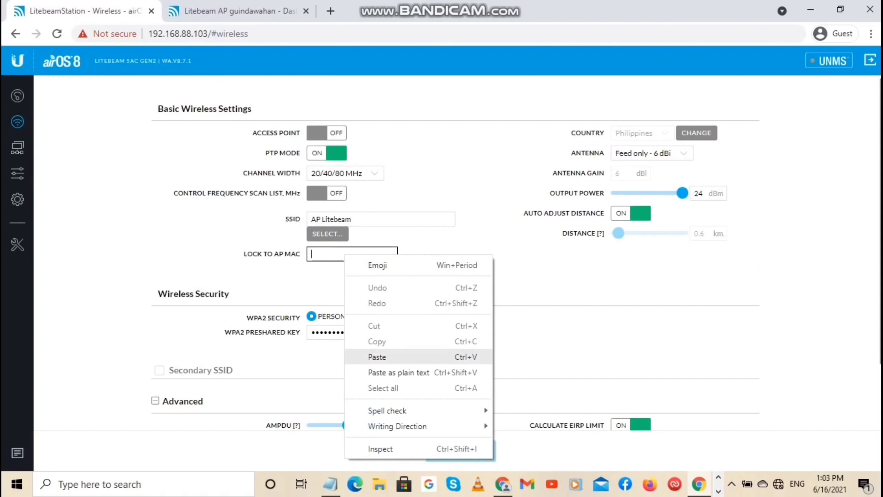
click(377, 357)
scroll(377, 357, down, 2)
scroll(377, 357, up, 2)
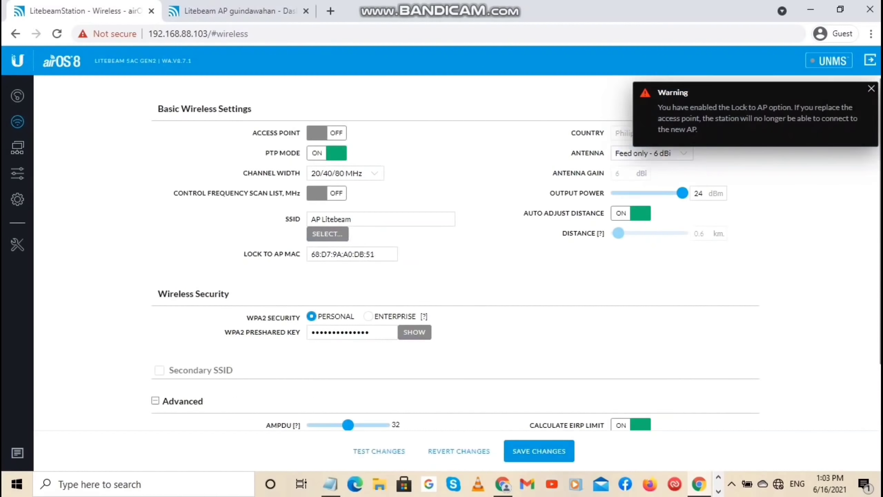
click(330, 484)
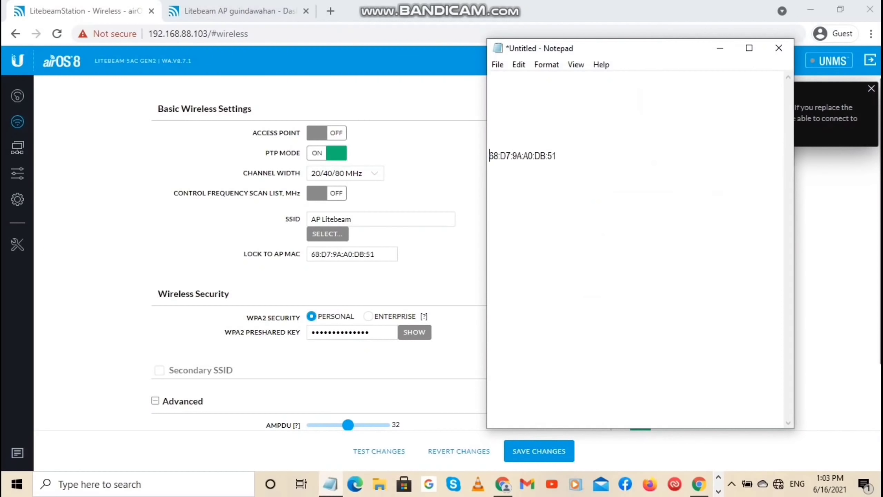
click(720, 48)
click(539, 451)
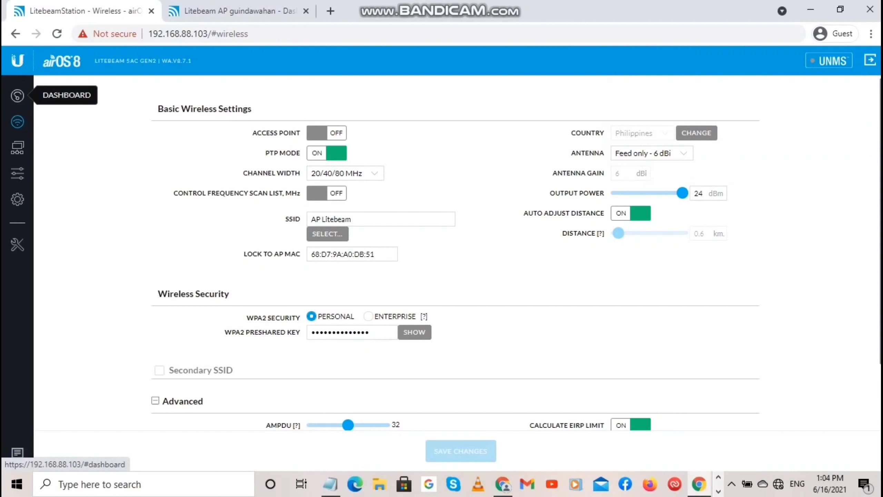
click(17, 95)
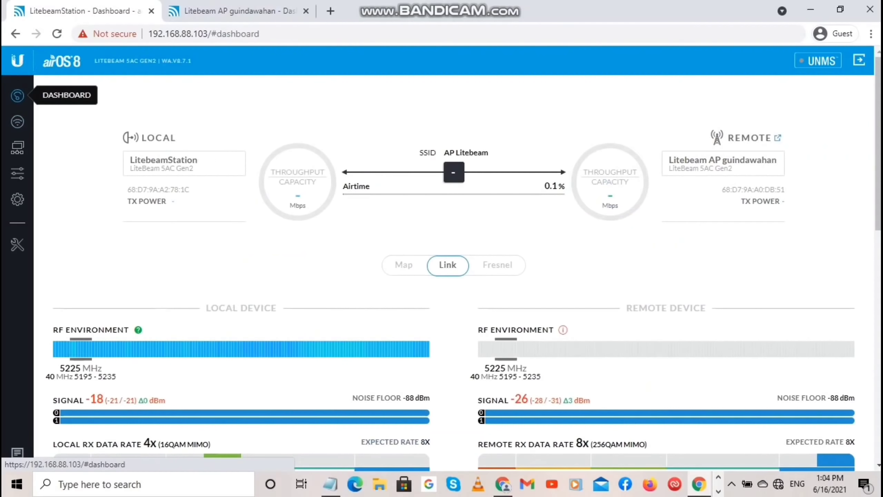
Step: Review the dashboard's link to LitebeamStation at 300 m, then switch to the access point's tab
scroll(463, 273, down, 5)
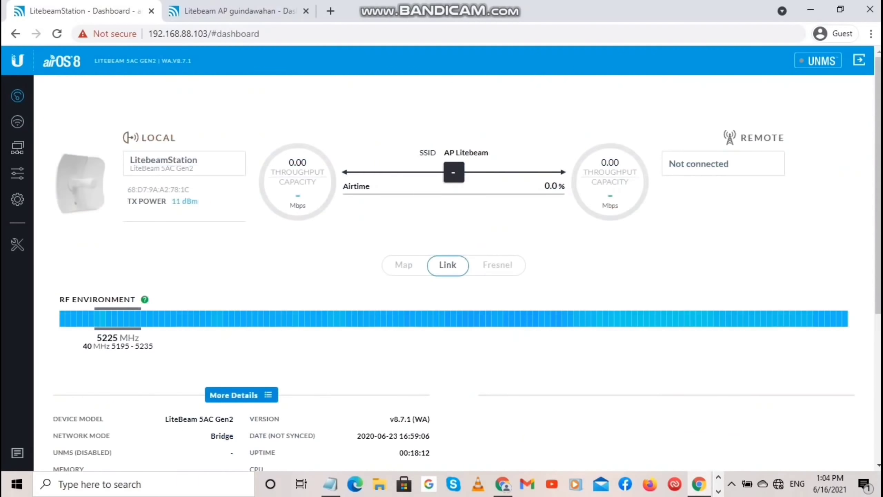
scroll(463, 264, down, 6)
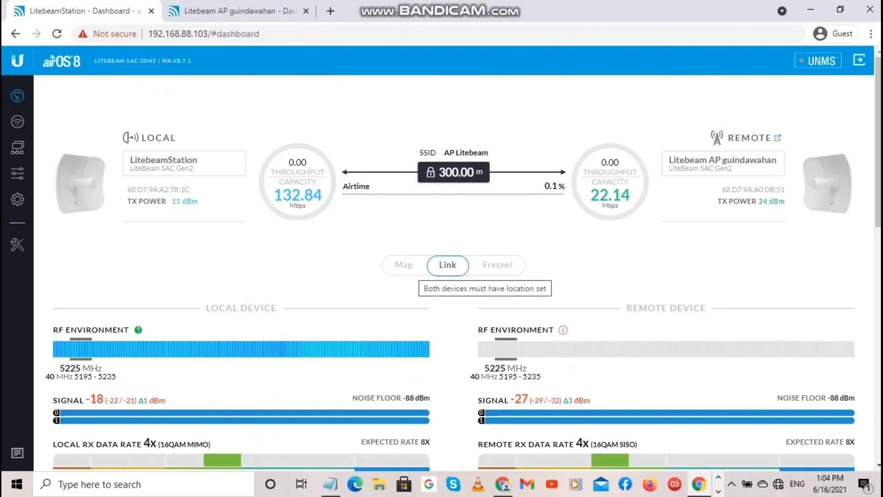
scroll(428, 268, down, 7)
scroll(428, 268, up, 7)
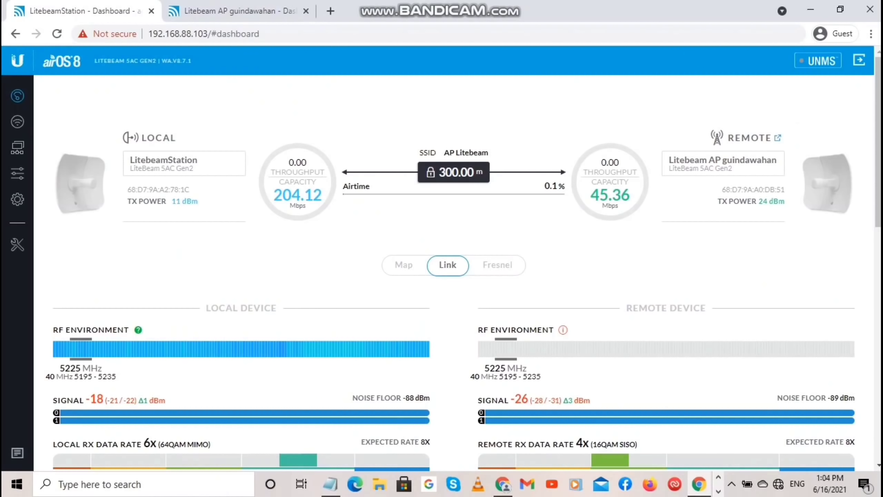
key(ctrl+Tab)
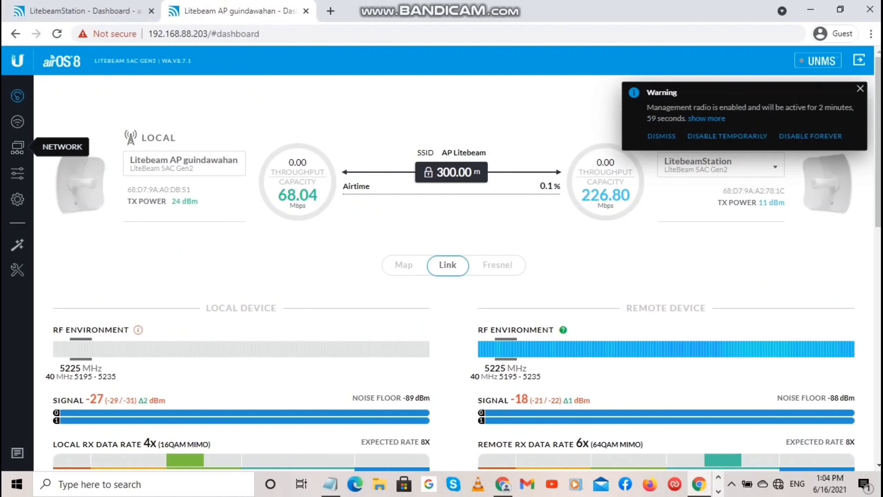
Step: Change the access point's wireless channel width from 40 MHz to 80 MHz and save it
click(18, 121)
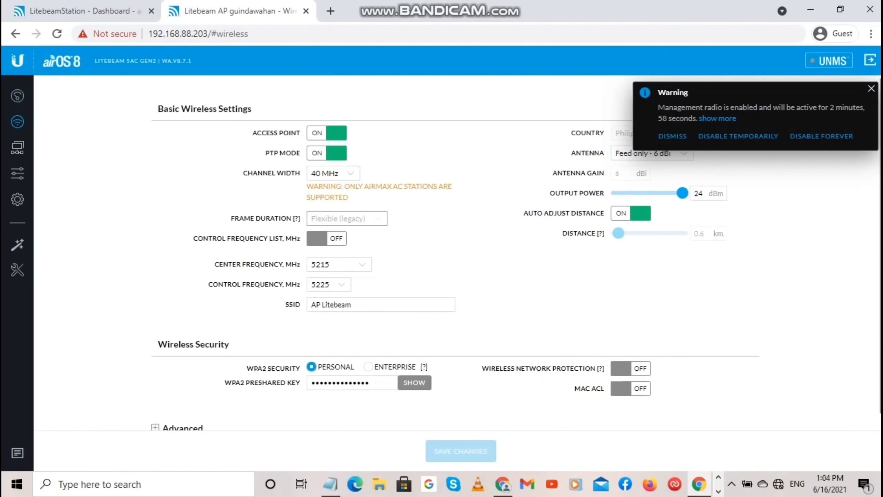
click(333, 172)
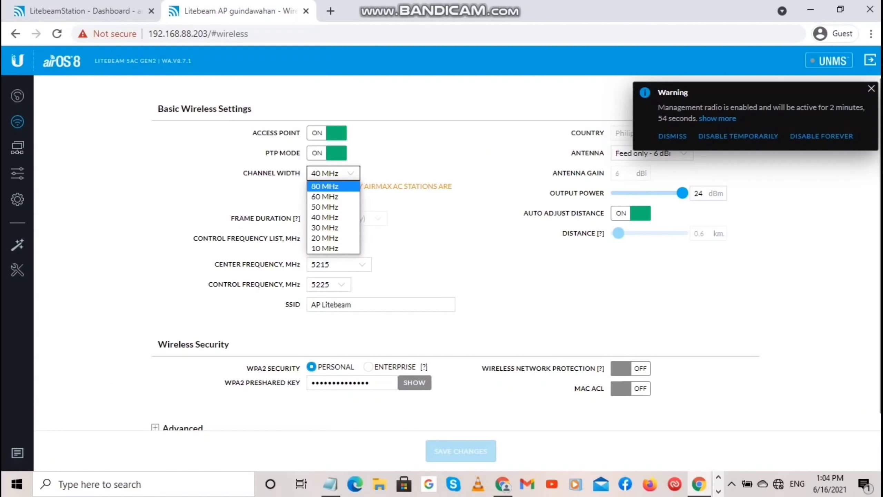
click(325, 186)
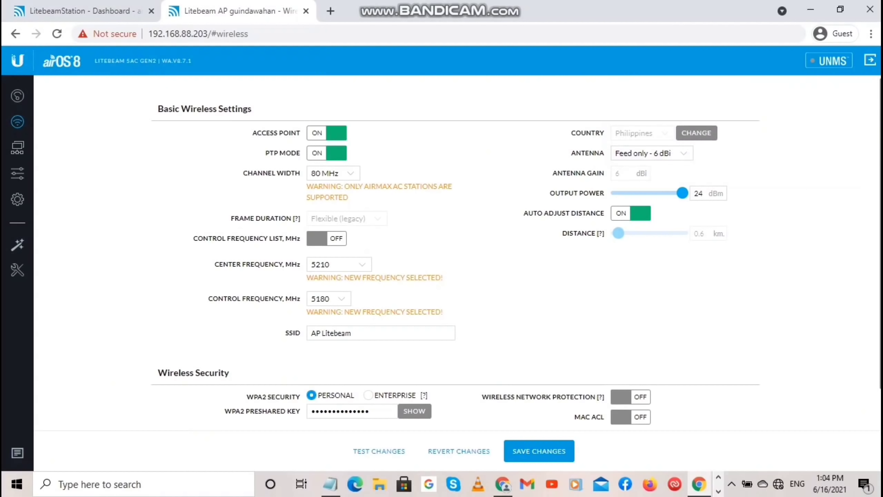
scroll(517, 250, down, 1)
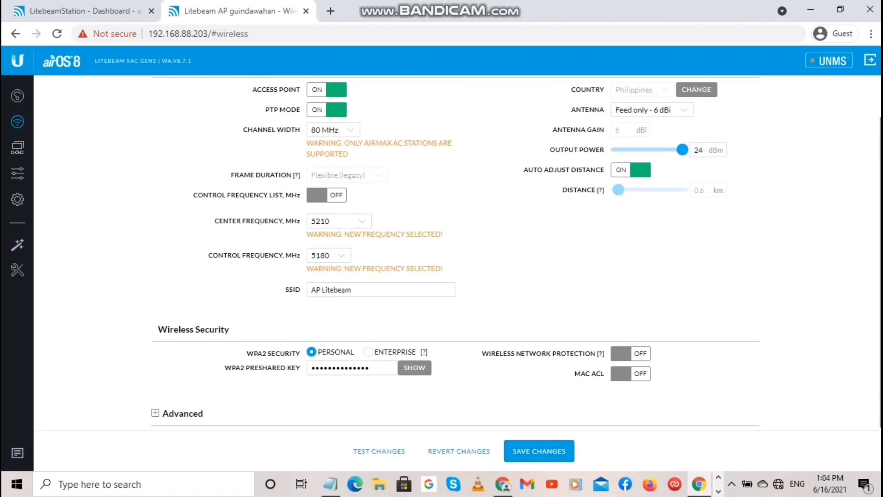
click(539, 451)
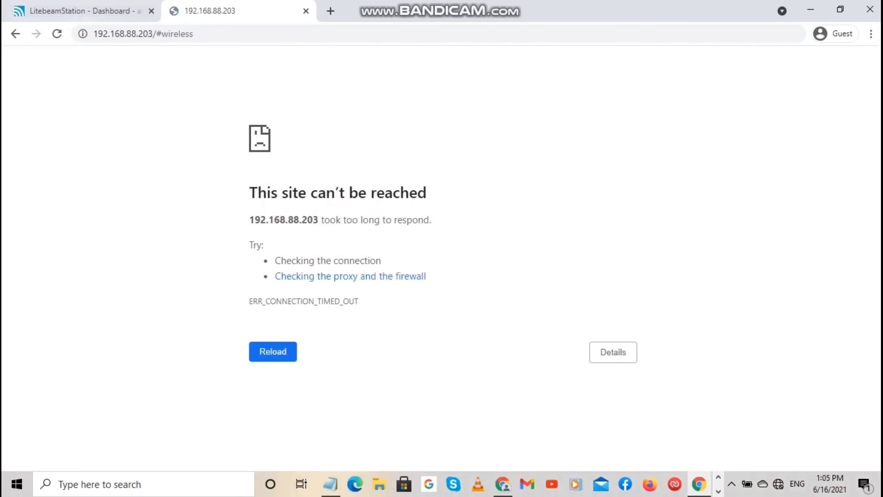
Step: Reload the station's dashboard to check the link, then return to the AP's wireless settings
key(ctrl+1)
key(F5)
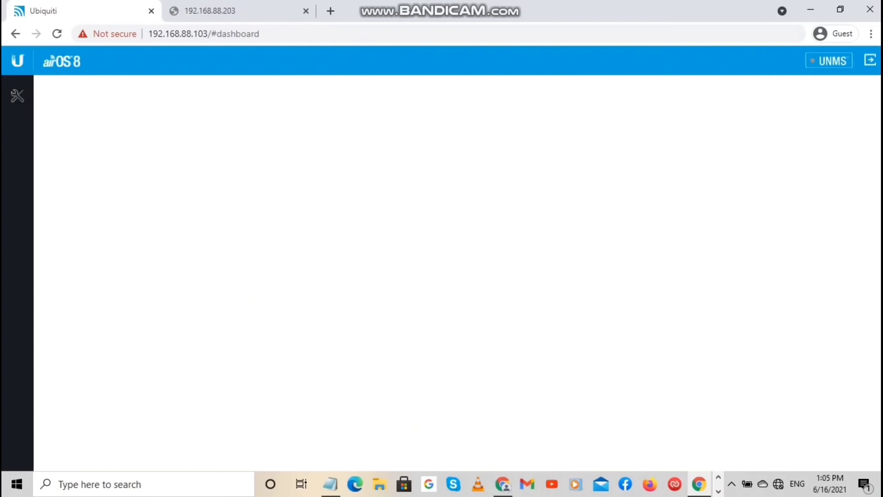
key(ctrl+2)
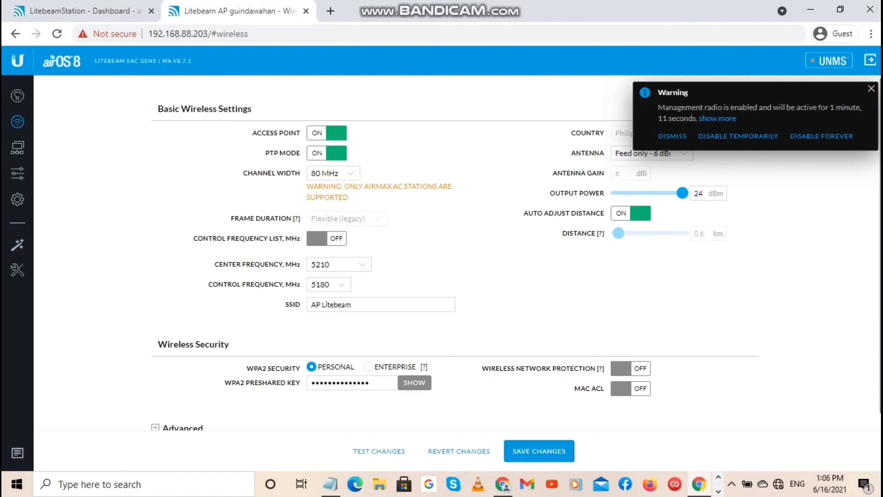
Step: Set the AP's center frequency to 5775 MHz, save, and dismiss the management radio warning
click(339, 264)
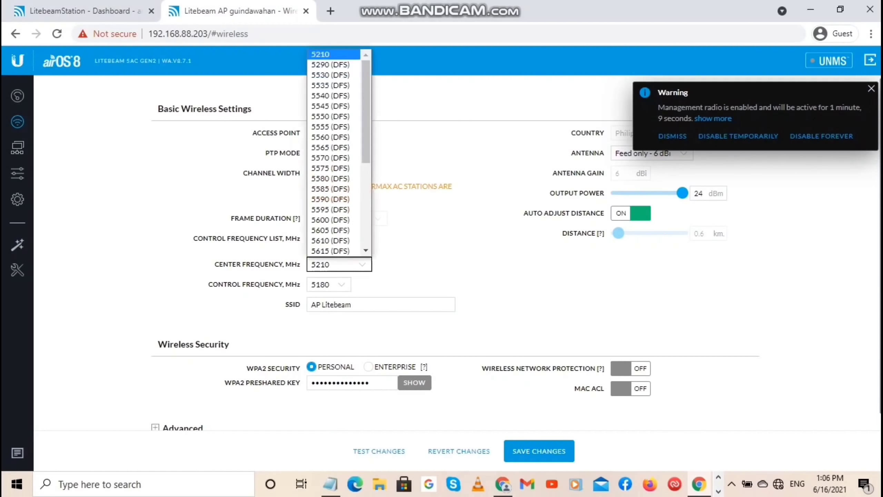
scroll(332, 219, down, 5)
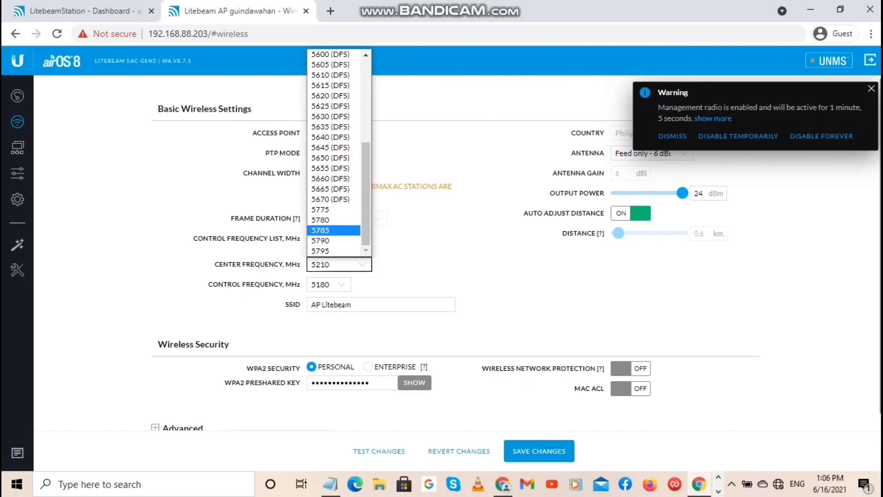
key(Escape)
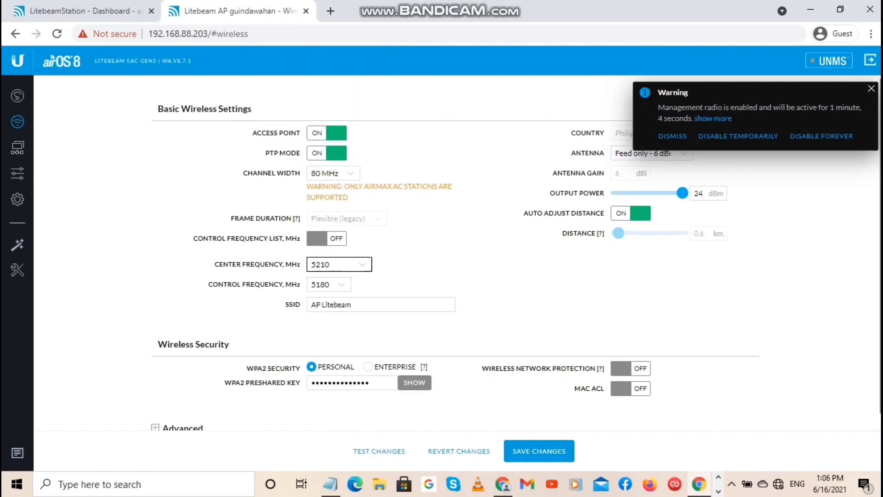
click(340, 264)
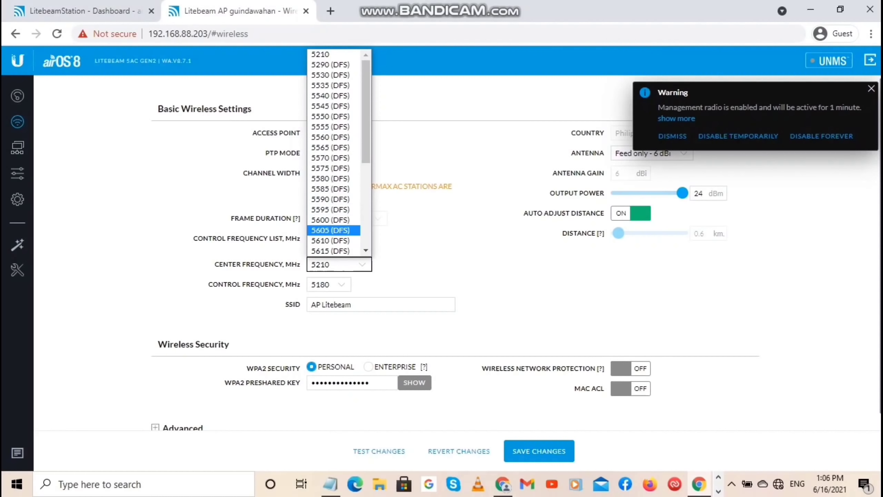
scroll(334, 153, down, 3)
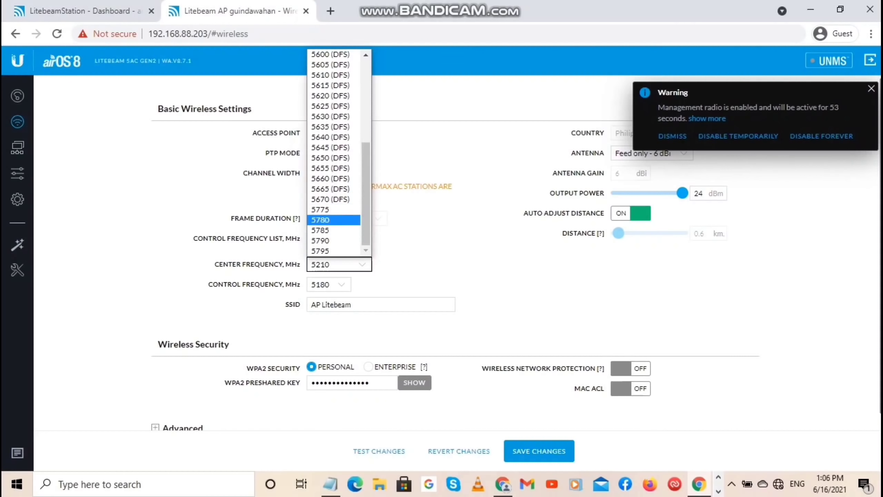
scroll(334, 153, up, 3)
scroll(334, 153, down, 3)
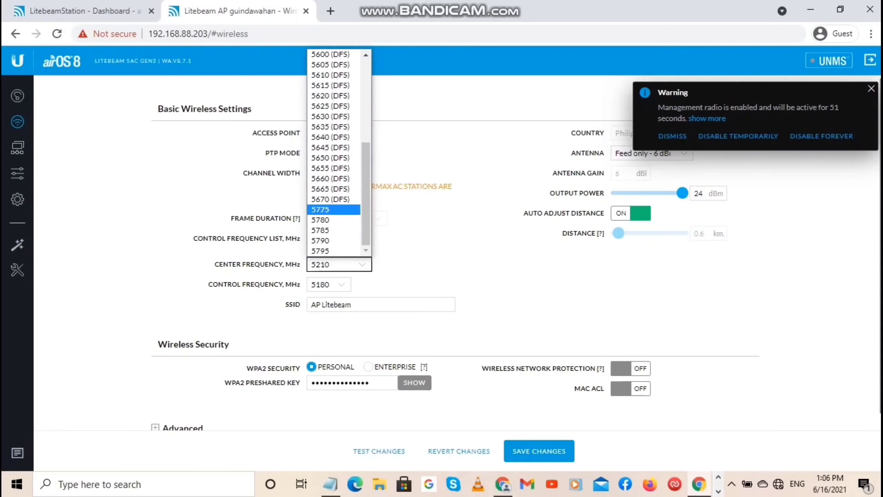
click(319, 210)
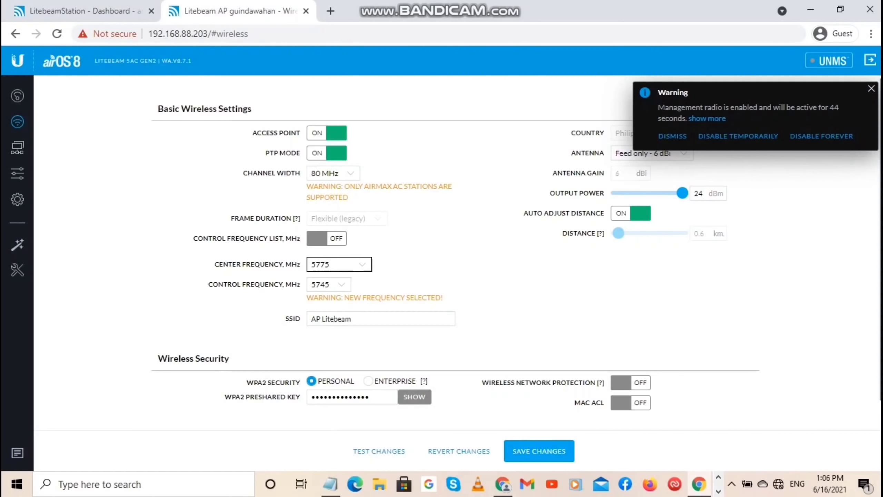
click(539, 451)
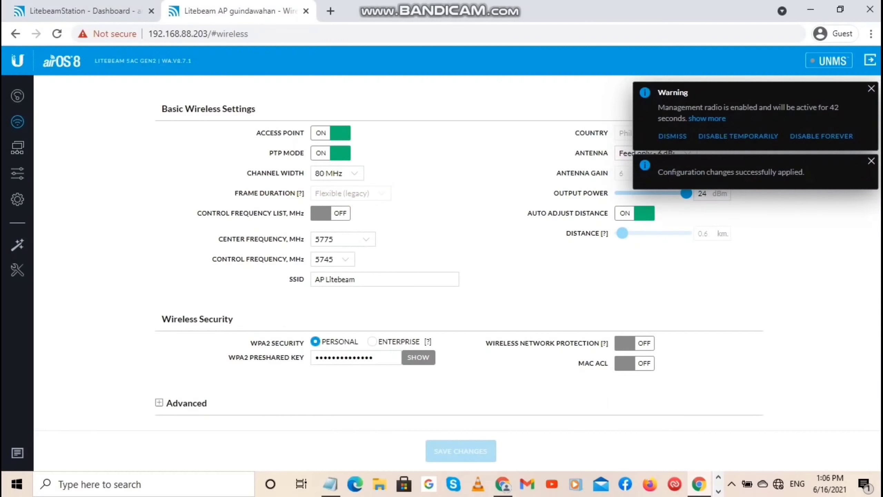
click(871, 88)
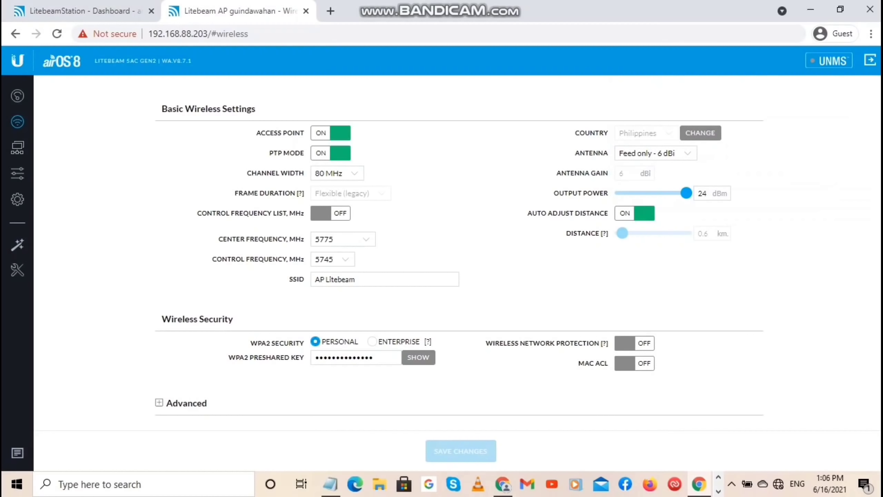
key(ctrl+Tab)
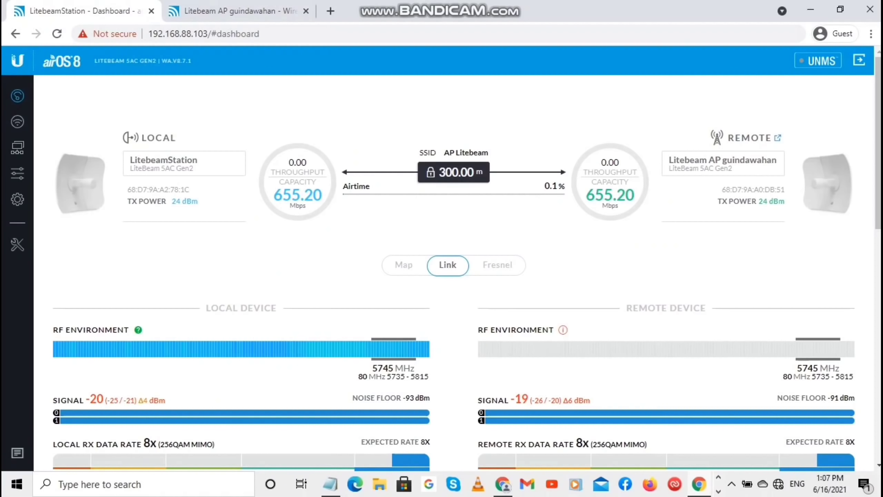
Step: Go back to the Litebeam AP's wireless page, then briefly view the hidden system tray icons
click(236, 10)
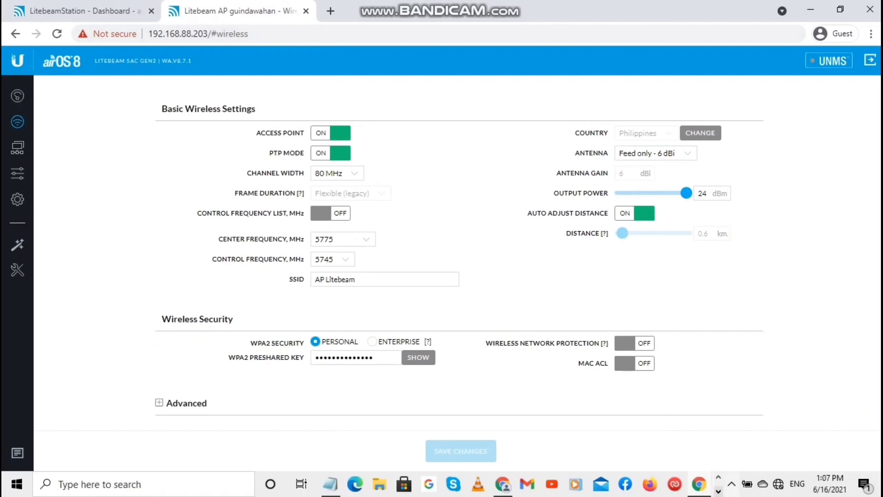
key(F12)
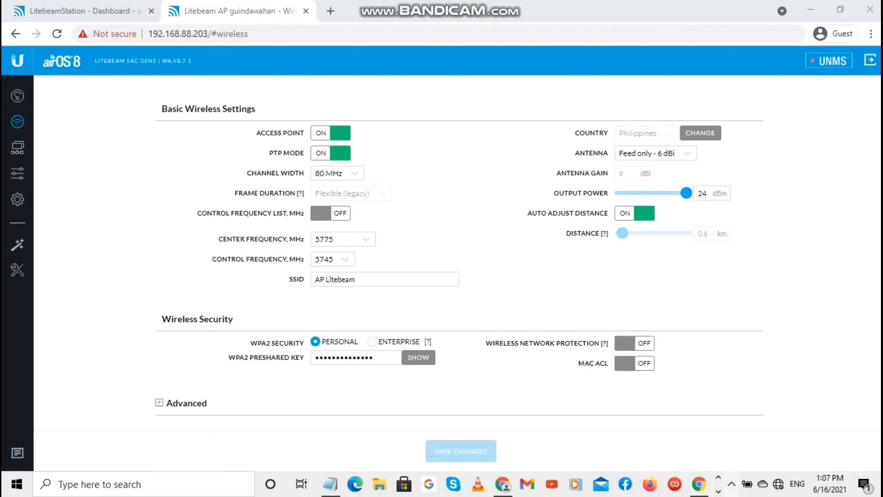
click(732, 483)
key(Escape)
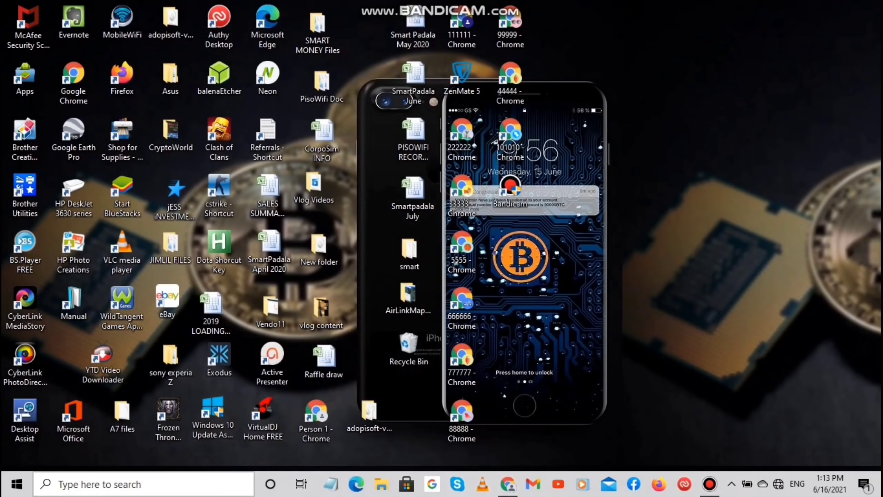
Step: Open Windows Settings and go to Network & Internet
click(17, 484)
click(17, 425)
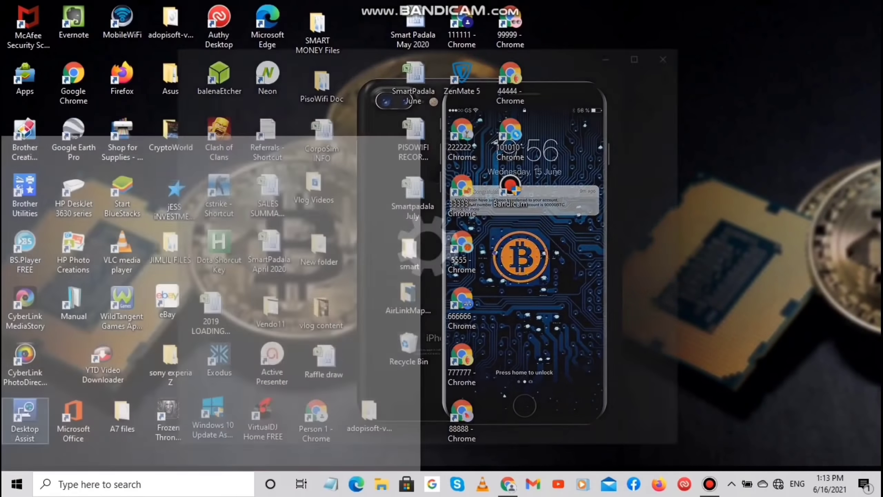
scroll(515, 347, down, 5)
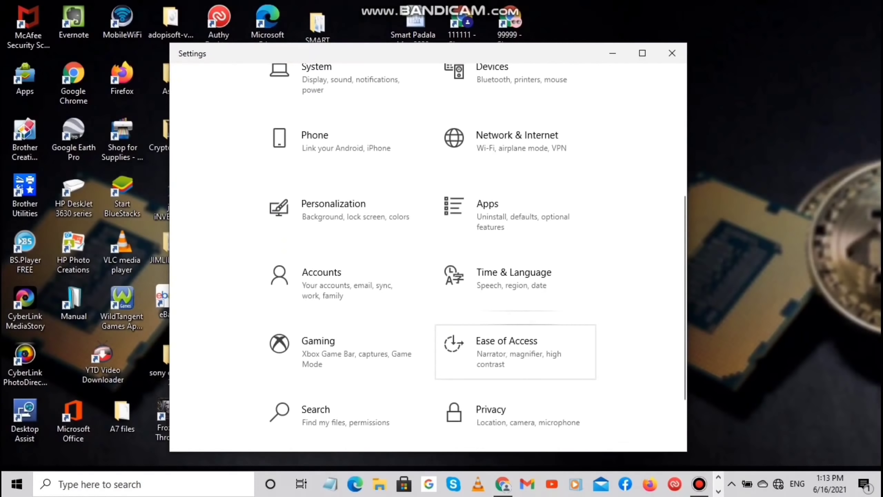
scroll(515, 371, up, 5)
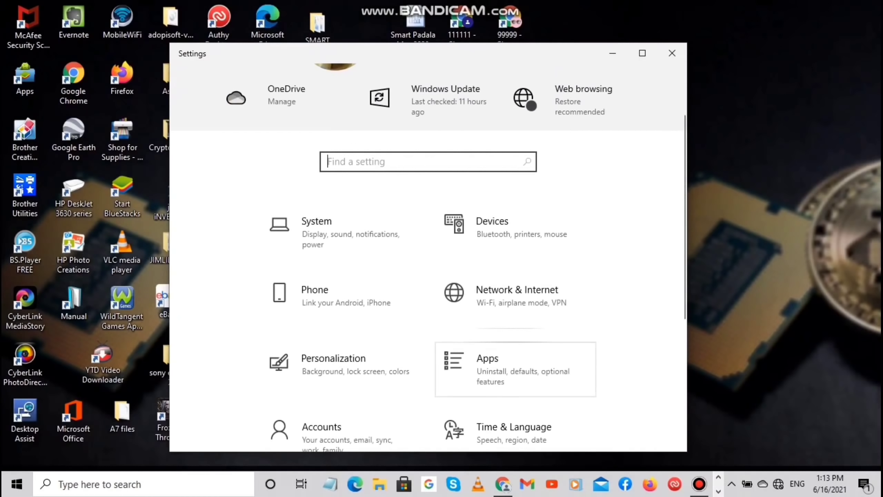
click(515, 300)
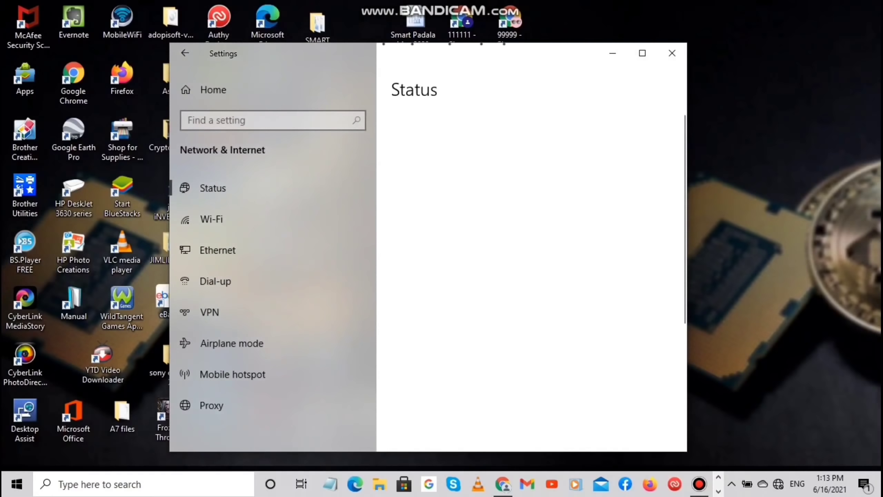
Step: From the Network and Sharing Center, open the Ethernet connection's IPv4 properties
scroll(516, 299, down, 5)
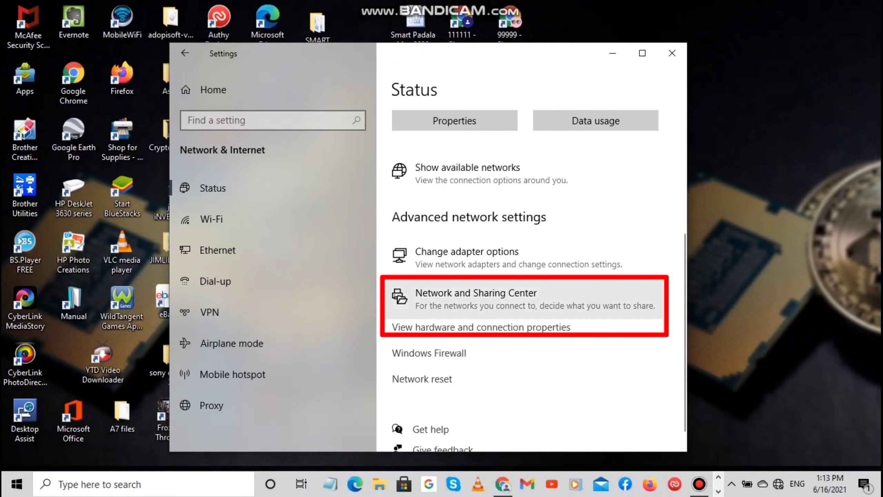
click(516, 300)
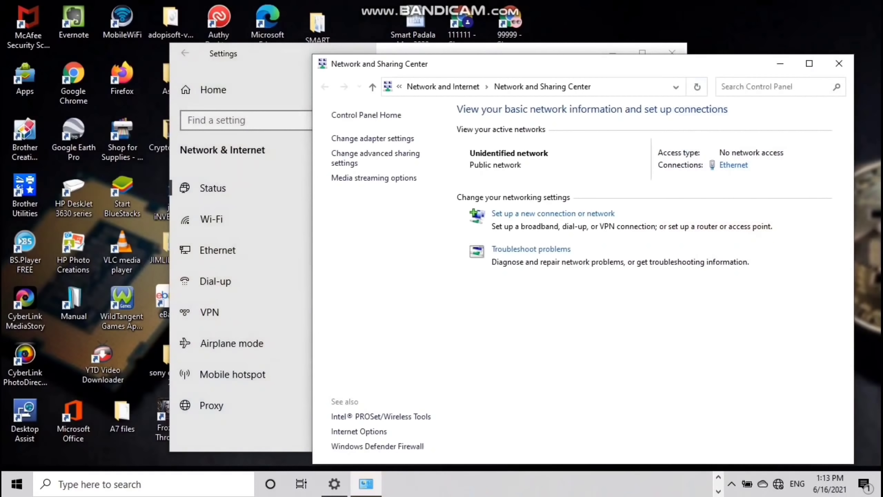
drag(702, 69, 616, 73)
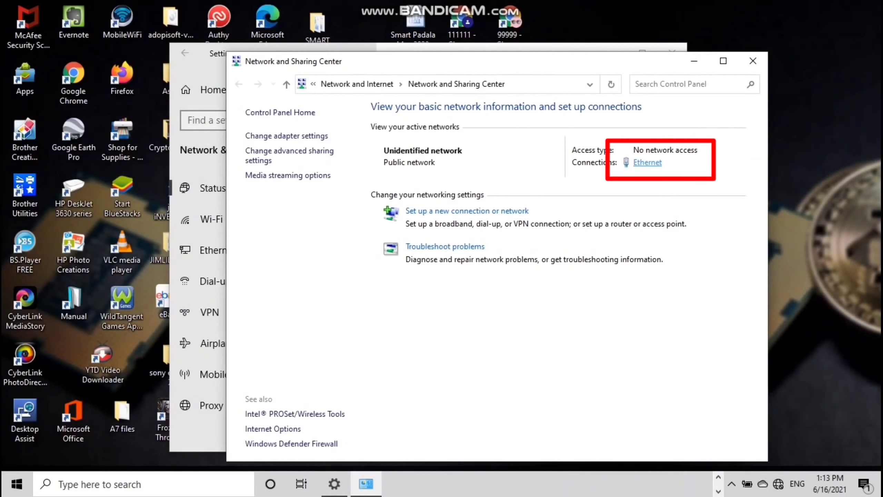
click(648, 162)
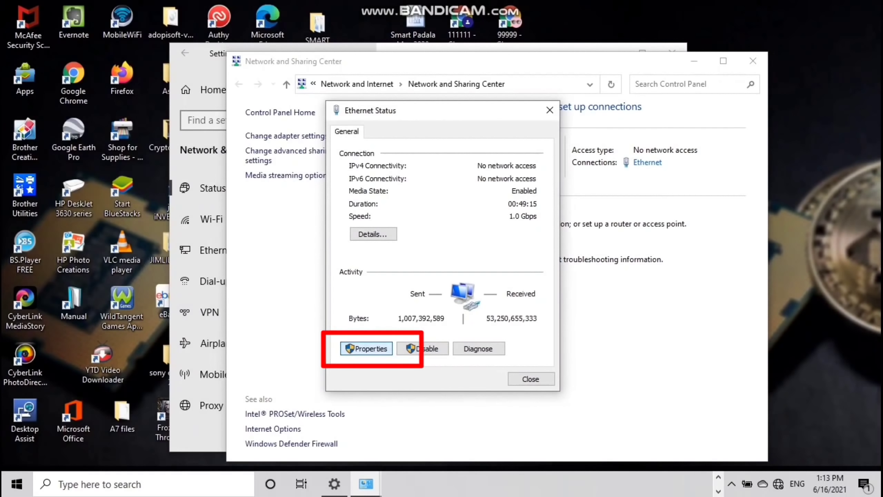
click(366, 348)
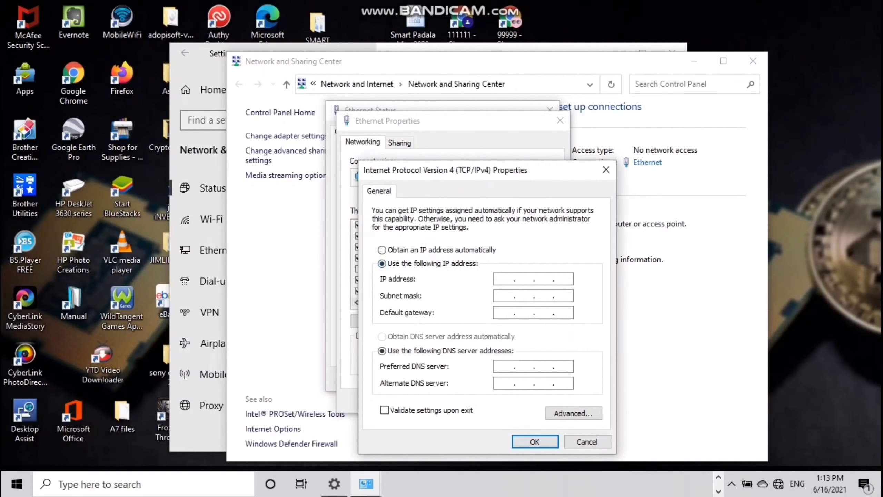
click(505, 278)
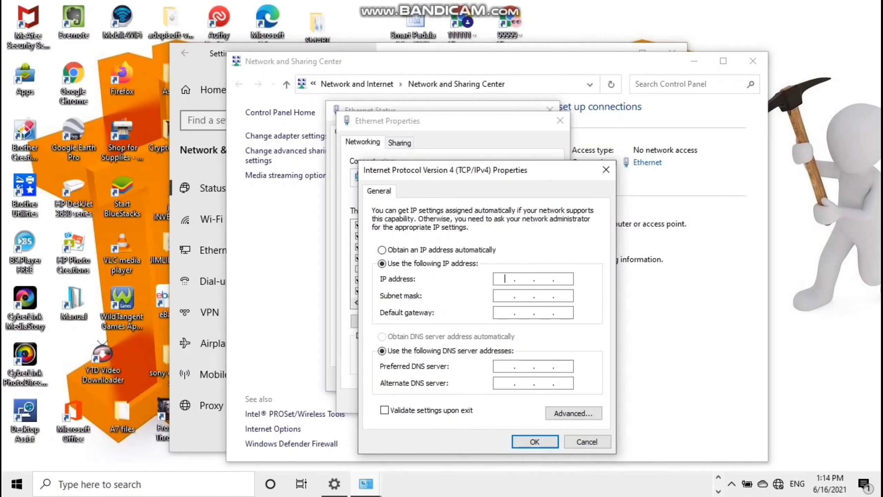
Step: Give Ethernet static IP 192.168.1.10 with mask 255.255.255.0, then close the network windows
text(192 . 168 . 1 . 10)
click(504, 295)
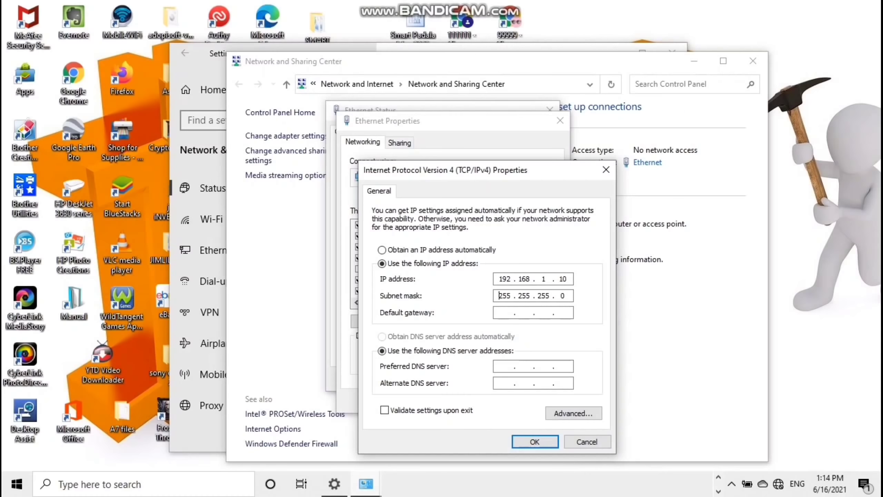
key(Return)
key(Return)
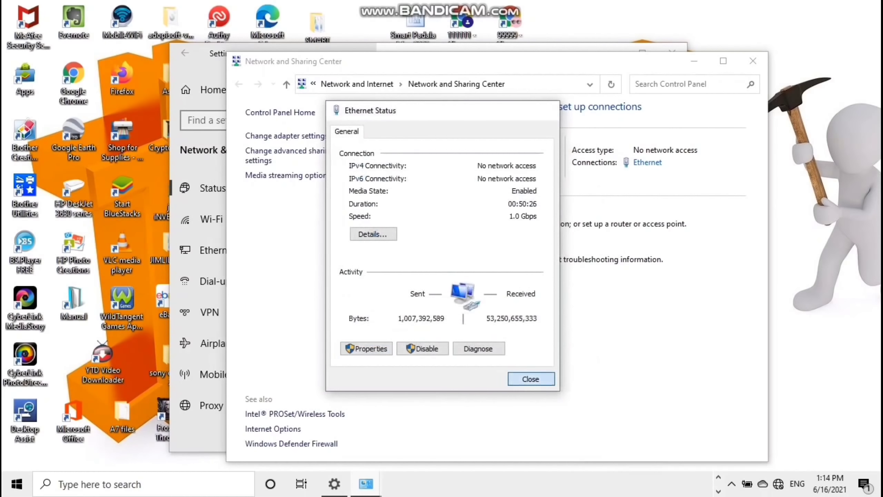
key(Return)
click(753, 60)
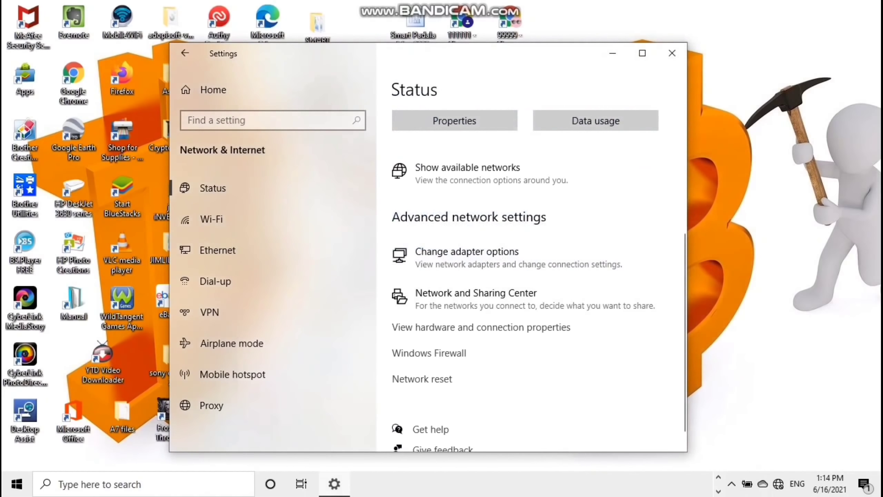
click(672, 52)
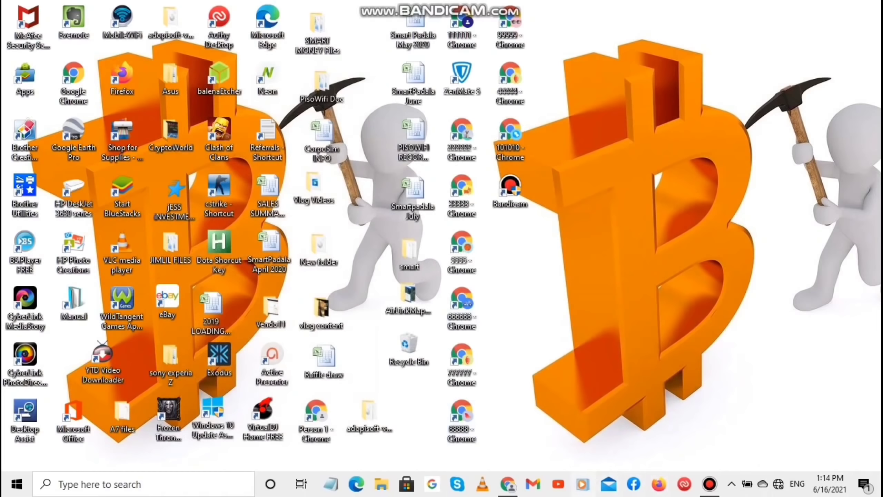
Step: Browse to 192.168.1.20 in Chrome and expand the certificate warning's advanced options
text(1)
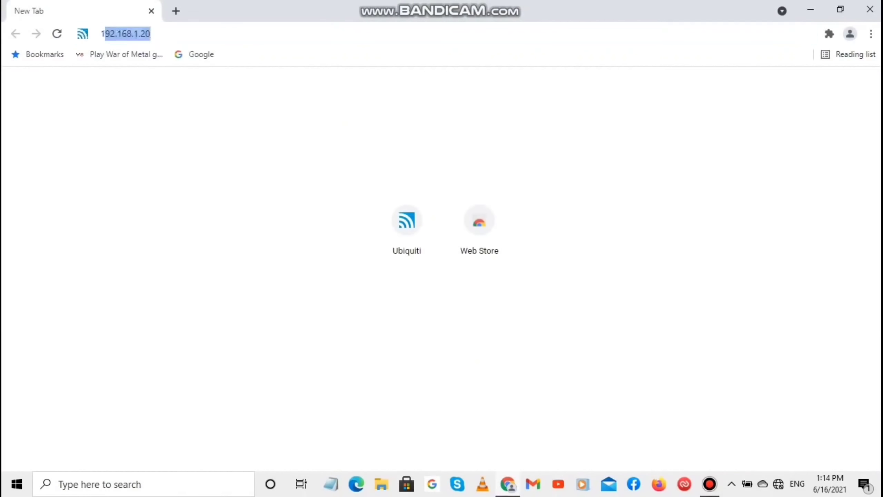
text(92)
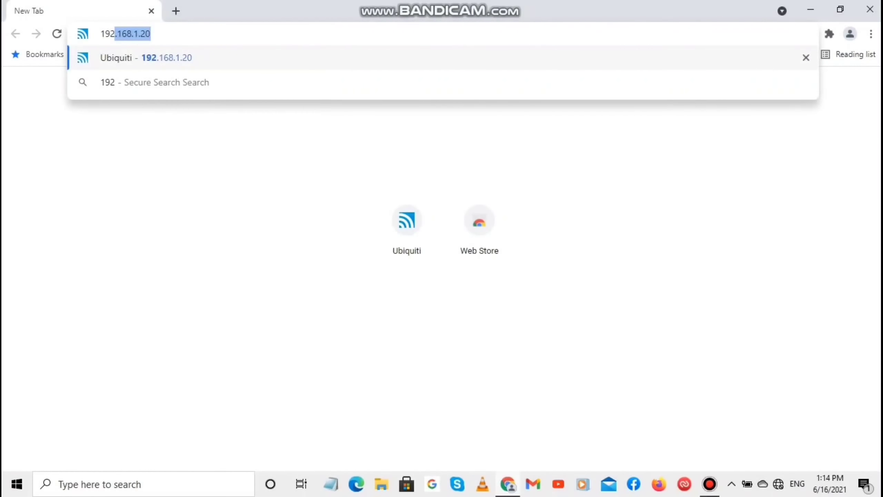
text(.168.1)
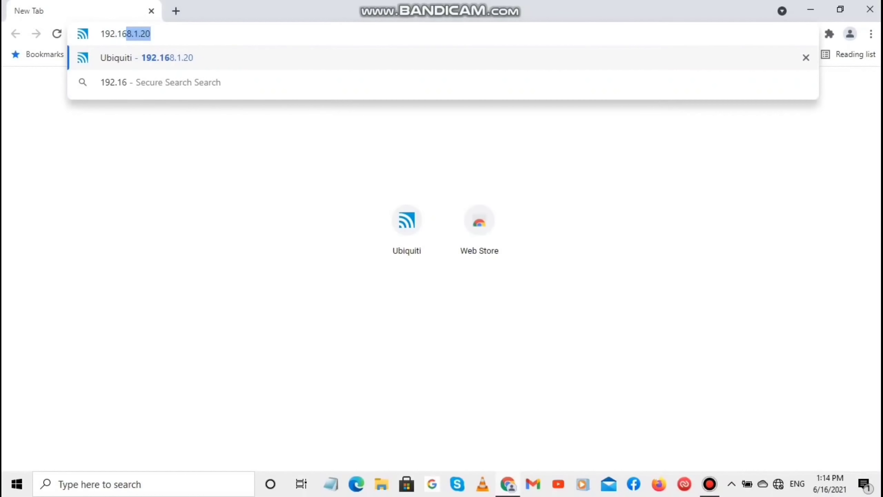
text(.20)
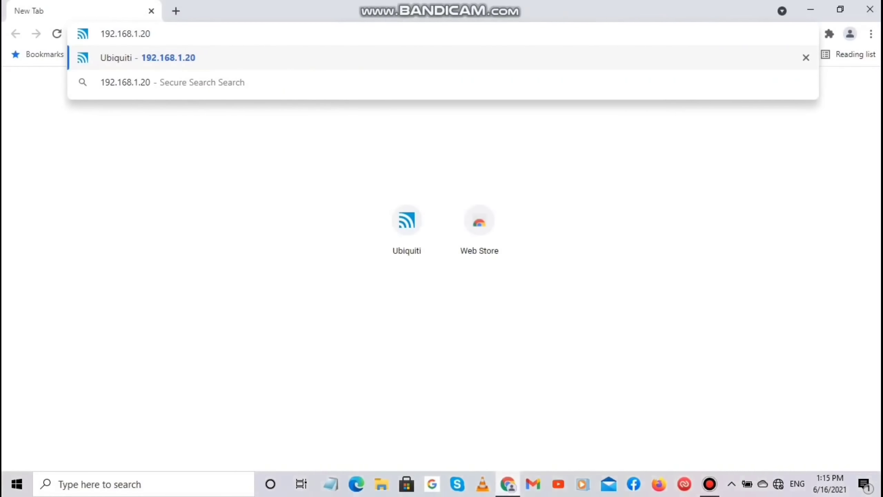
key(Return)
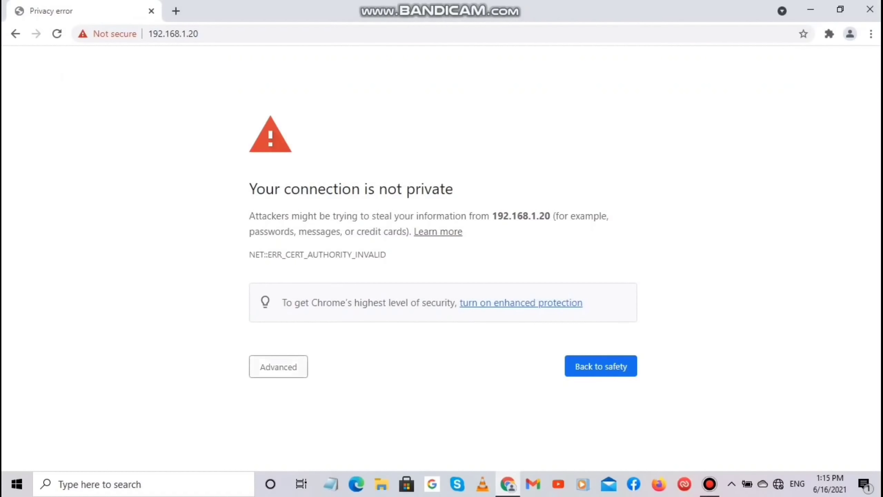
click(278, 367)
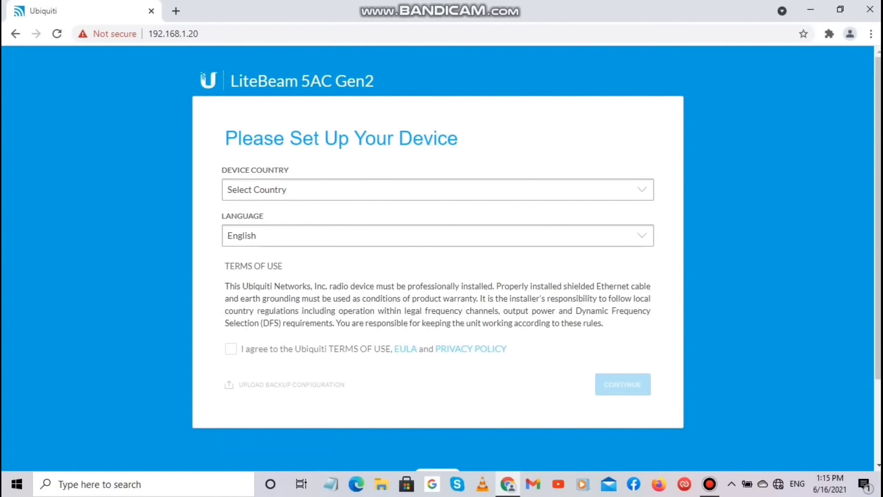
Step: Choose Philippines as device country with English language, accept the terms, and continue
click(438, 189)
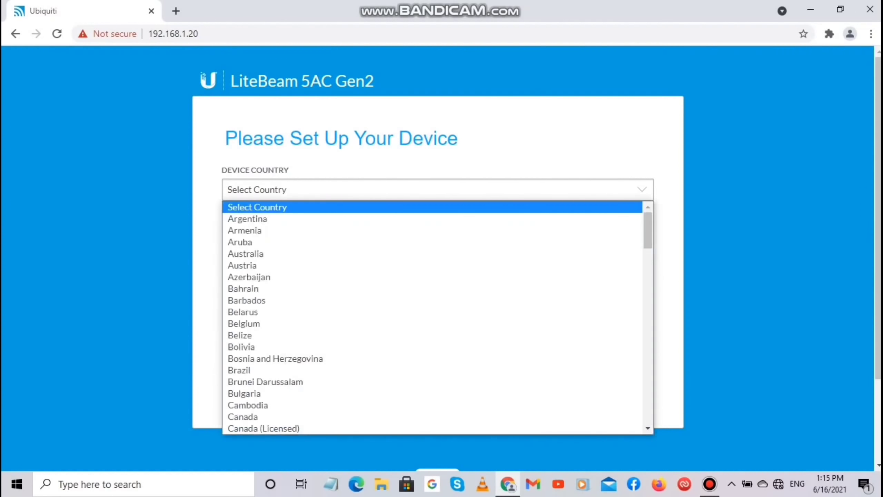
scroll(433, 317, down, 20)
scroll(433, 339, down, 7)
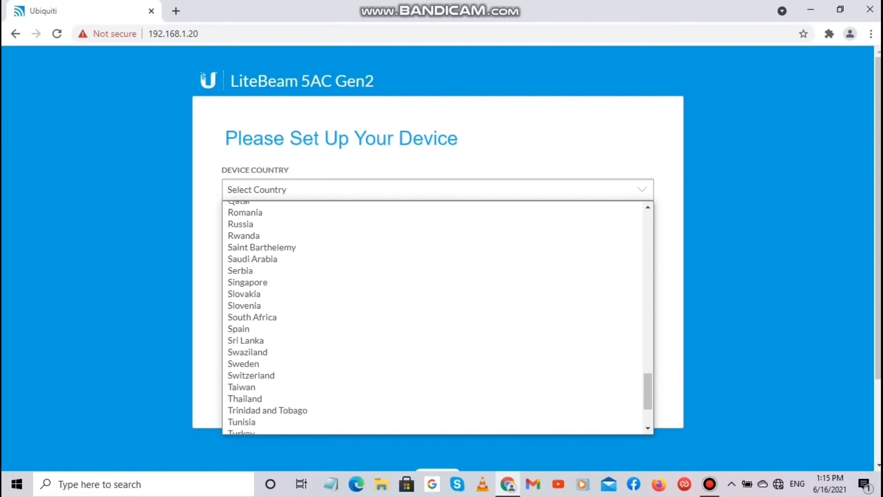
scroll(433, 339, up, 7)
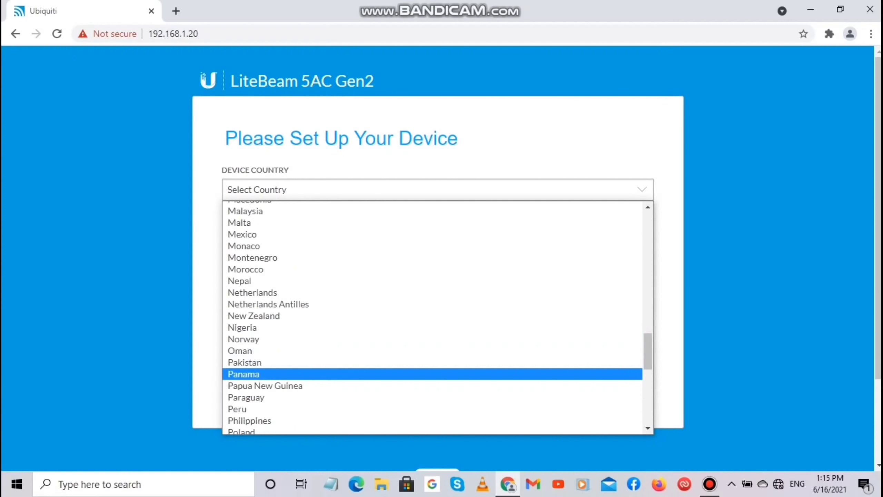
click(250, 421)
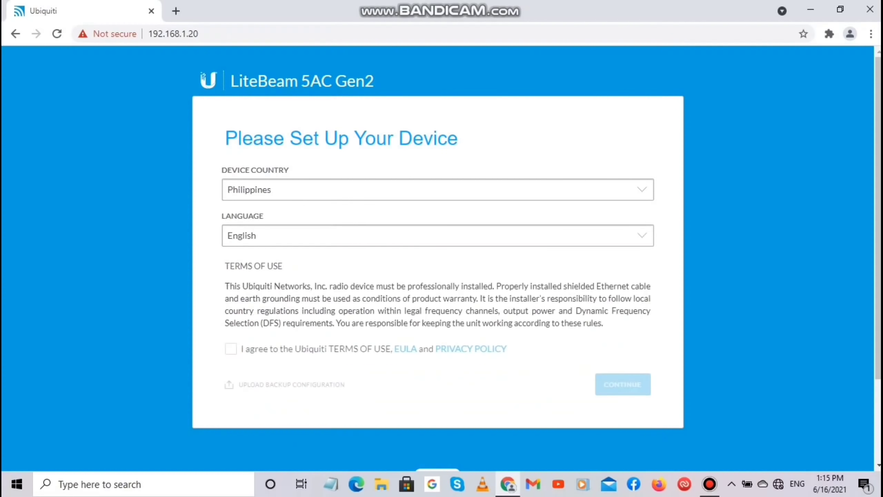
click(438, 236)
click(243, 262)
click(231, 349)
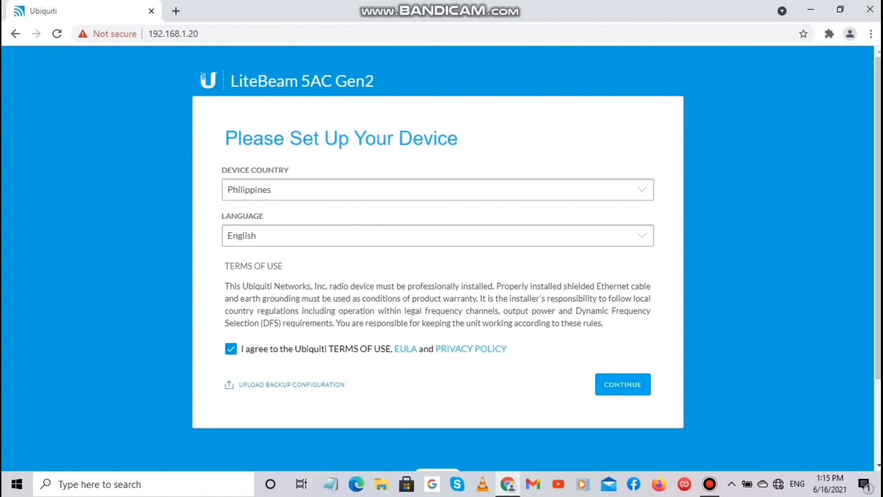
click(623, 384)
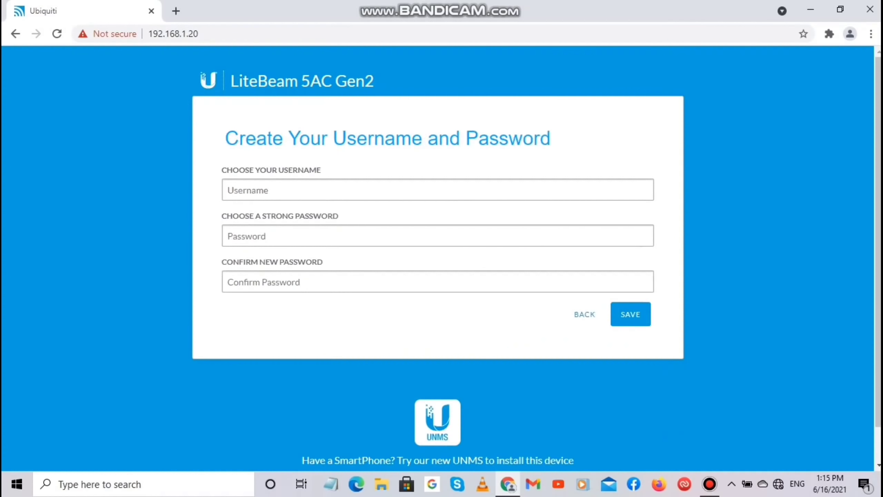
Step: Enter the suggested username admin and type a new password for the device
click(265, 190)
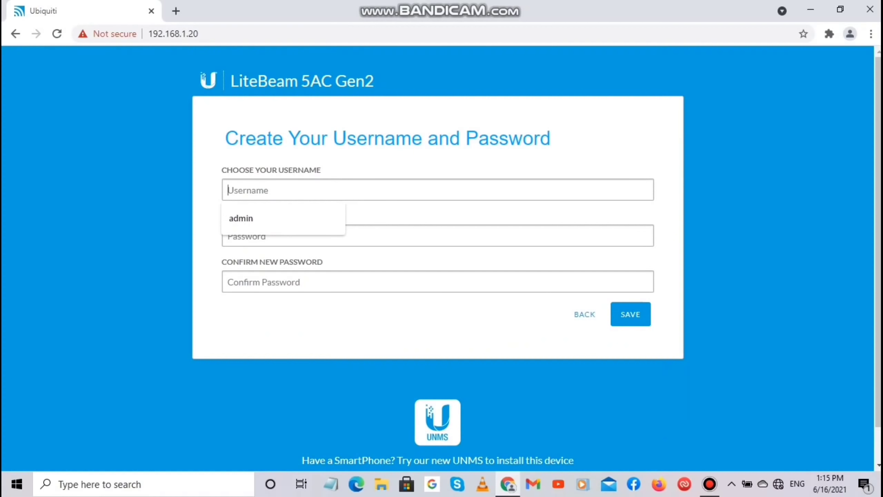
key(Down)
key(Return)
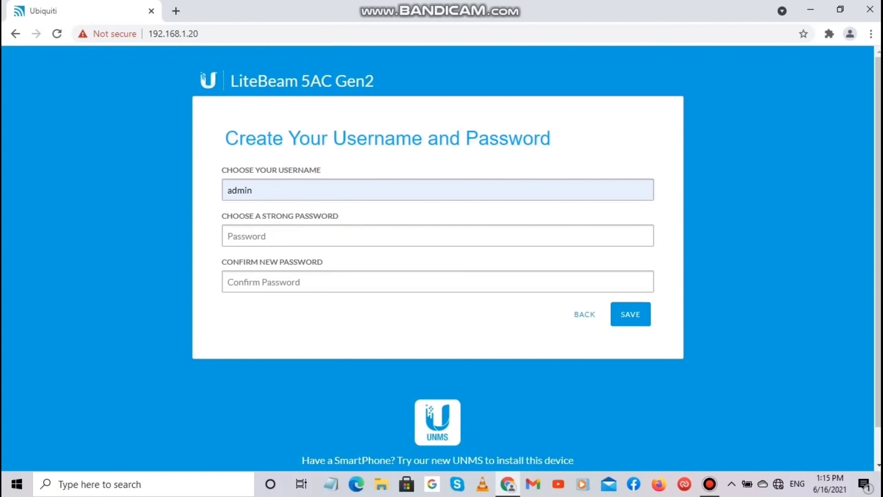
text(•••)
key(BackSpace)
key(BackSpace)
key(BackSpace)
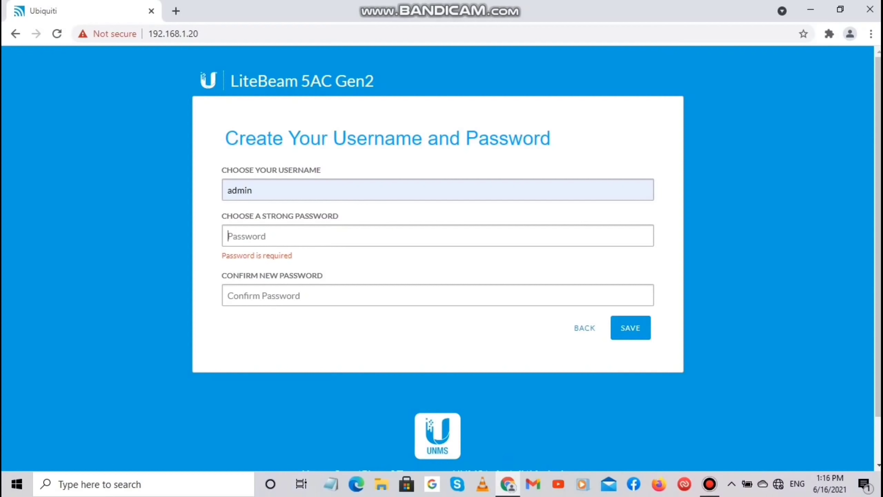
text(•••••••)
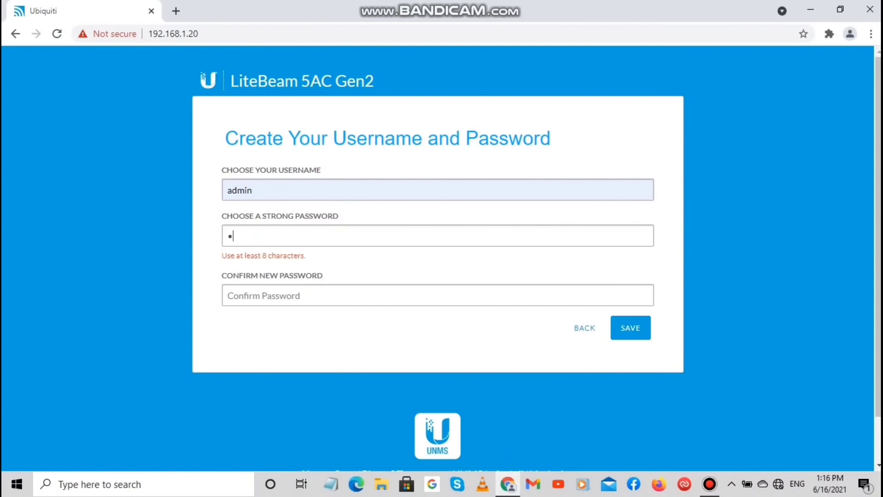
text(••••••)
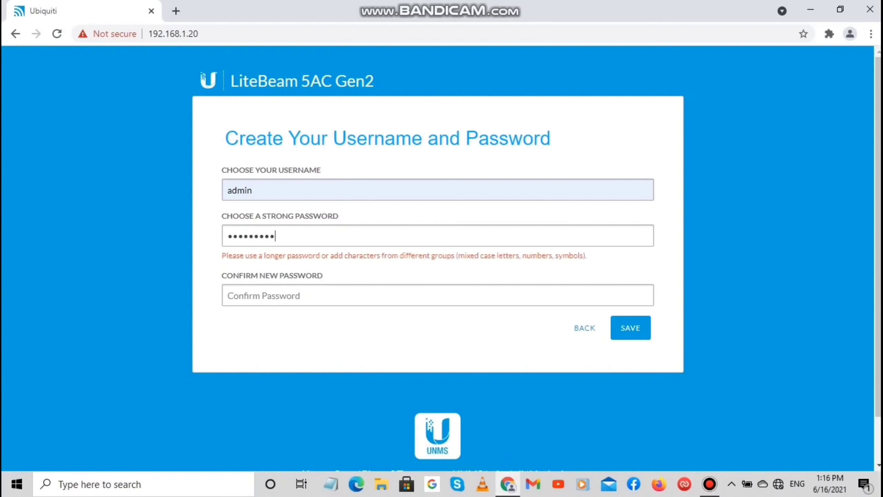